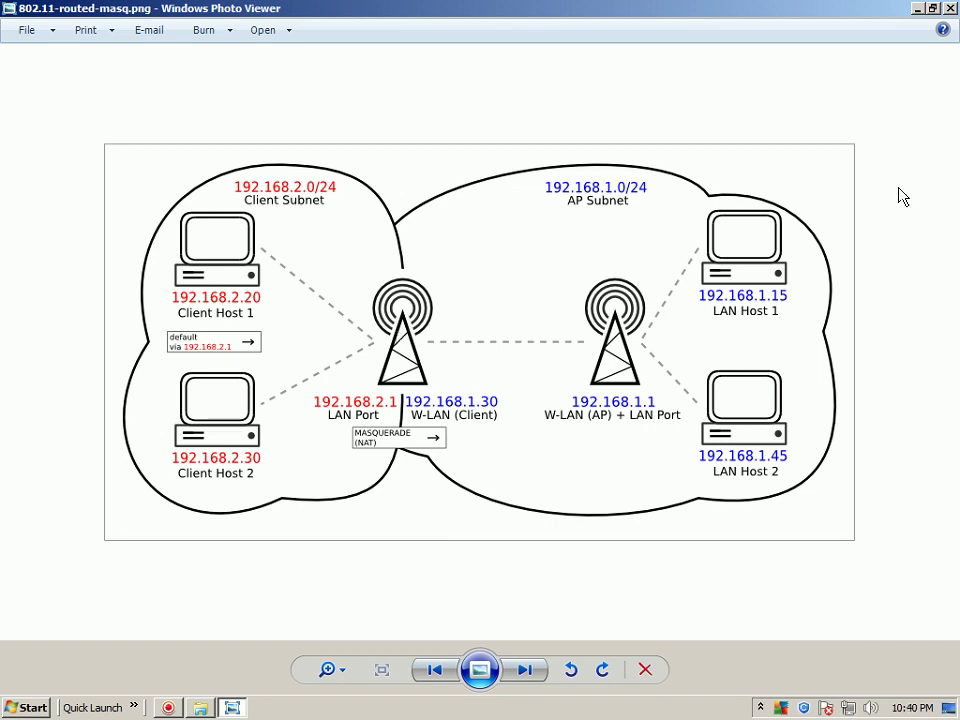
Close the 802.11-routed-masq.png diagram and the KM PIC folder window
click(950, 8)
click(627, 187)
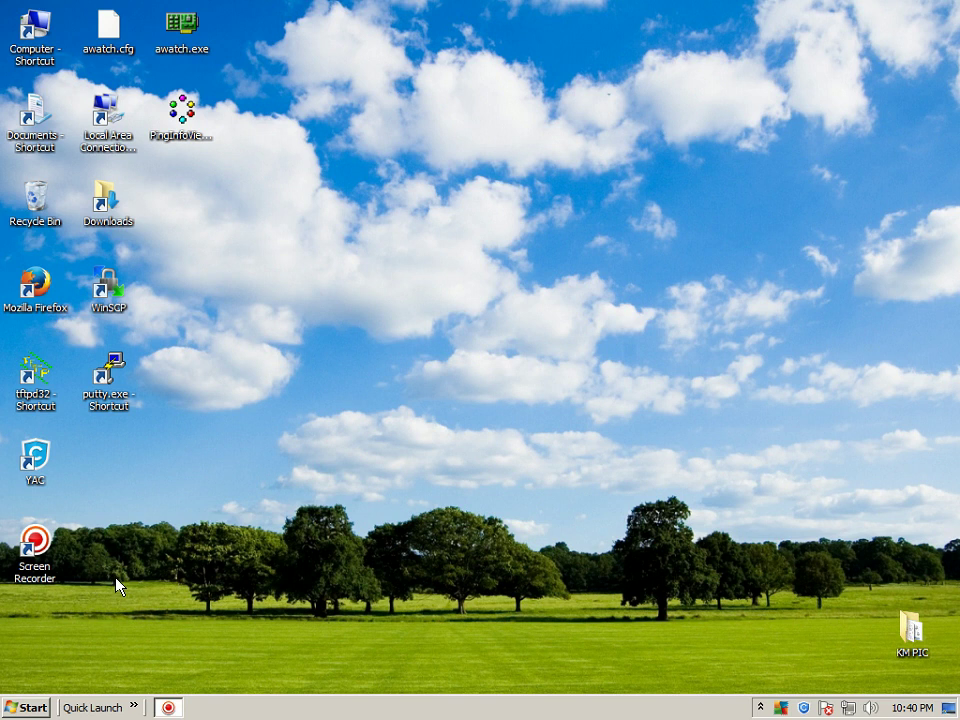
Launch Internet Explorer, postpone its first-run setup, and go to the router at 192.168.1.1
click(134, 706)
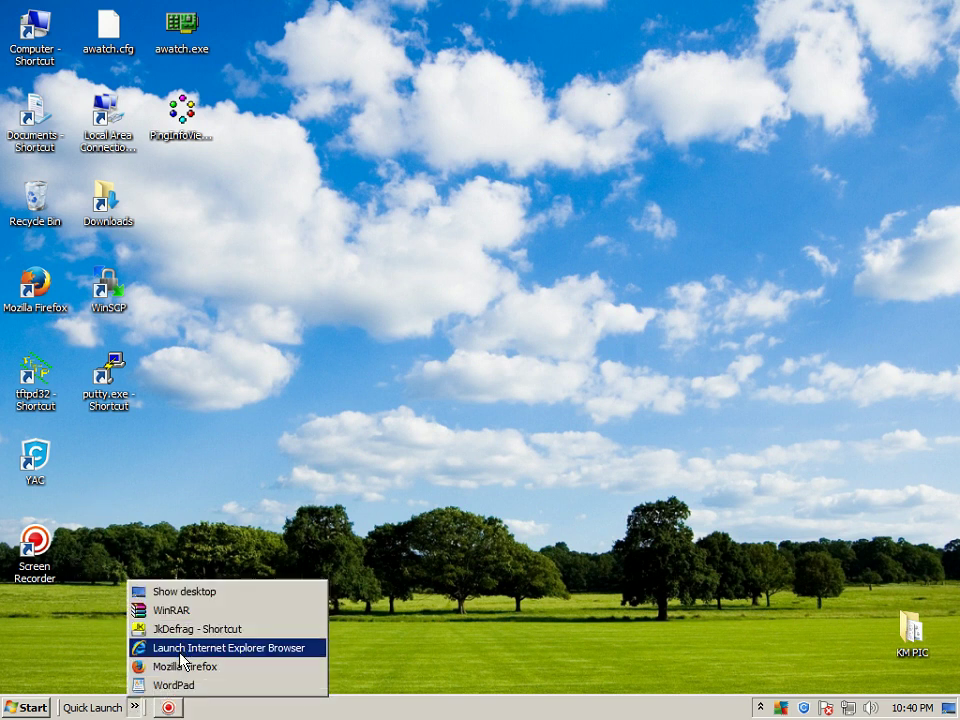
click(145, 648)
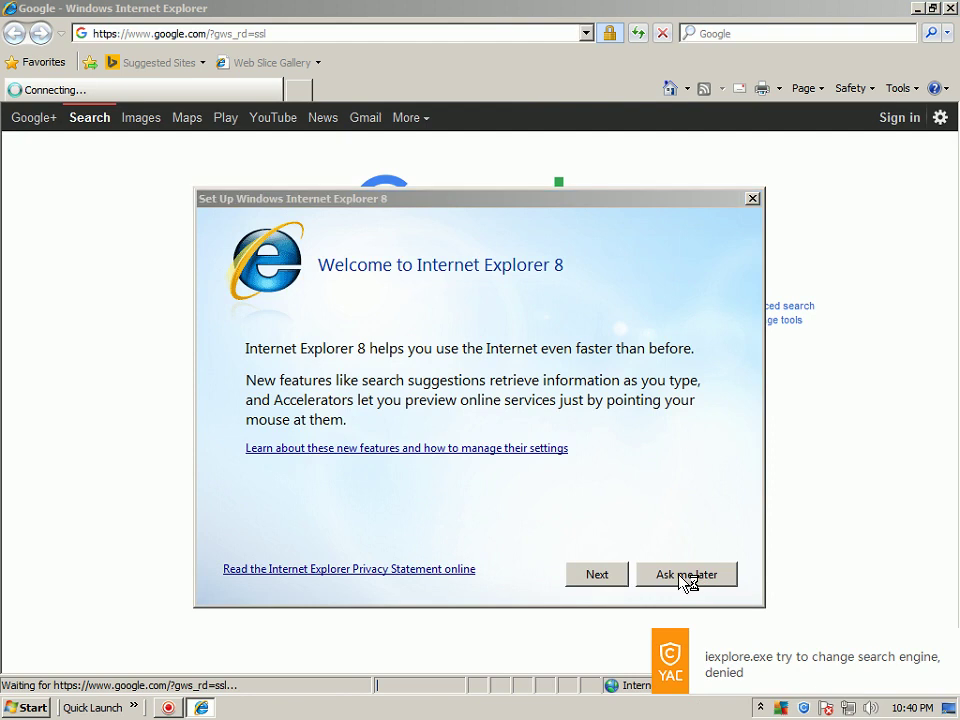
click(687, 576)
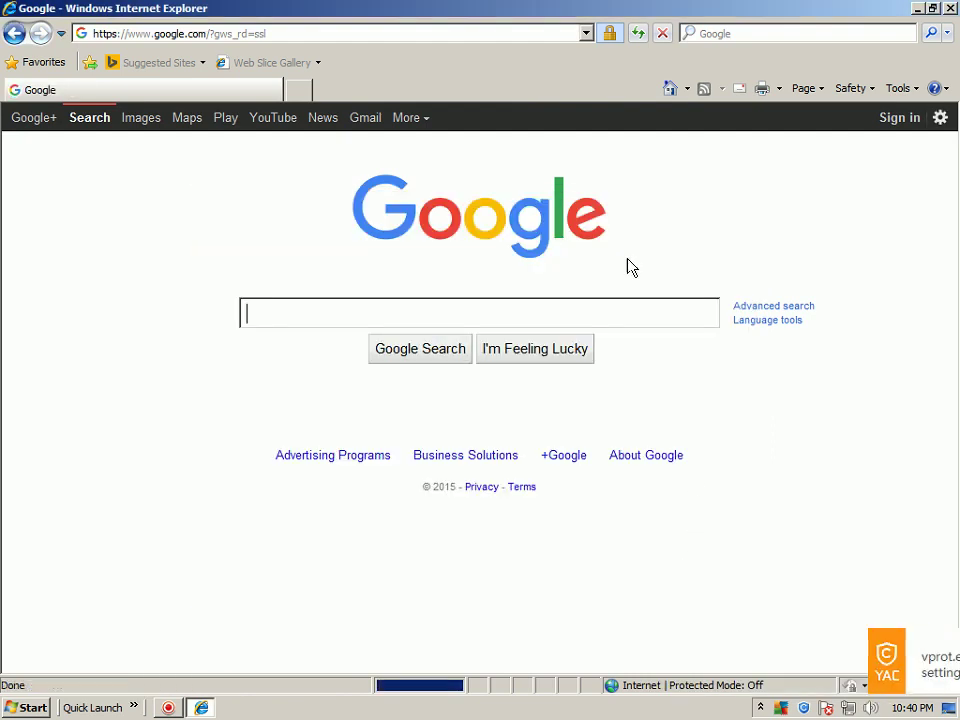
click(586, 33)
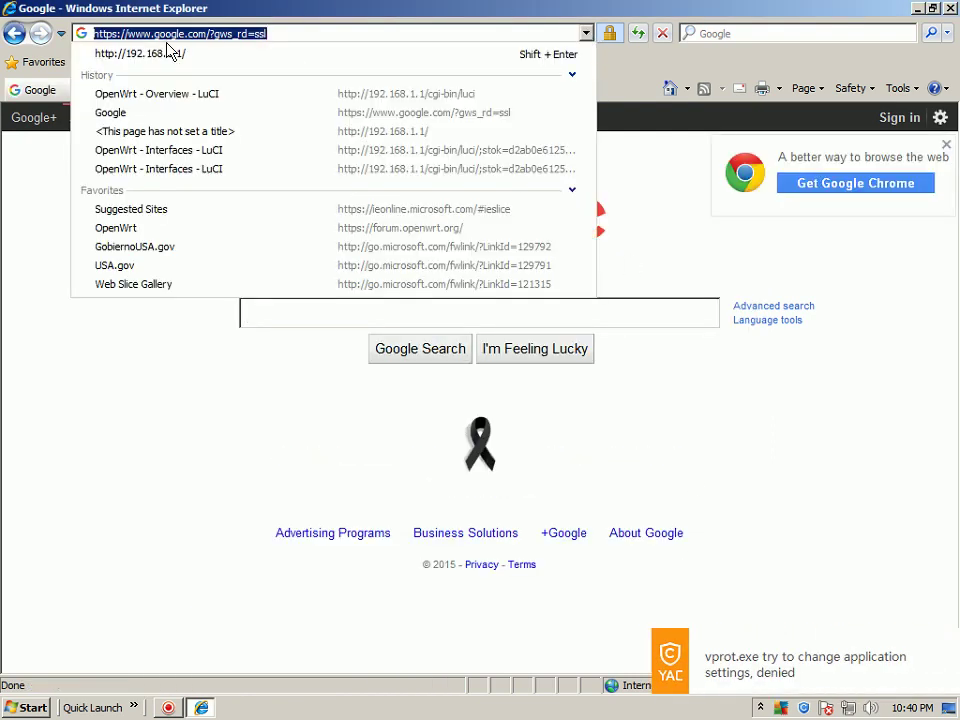
click(169, 52)
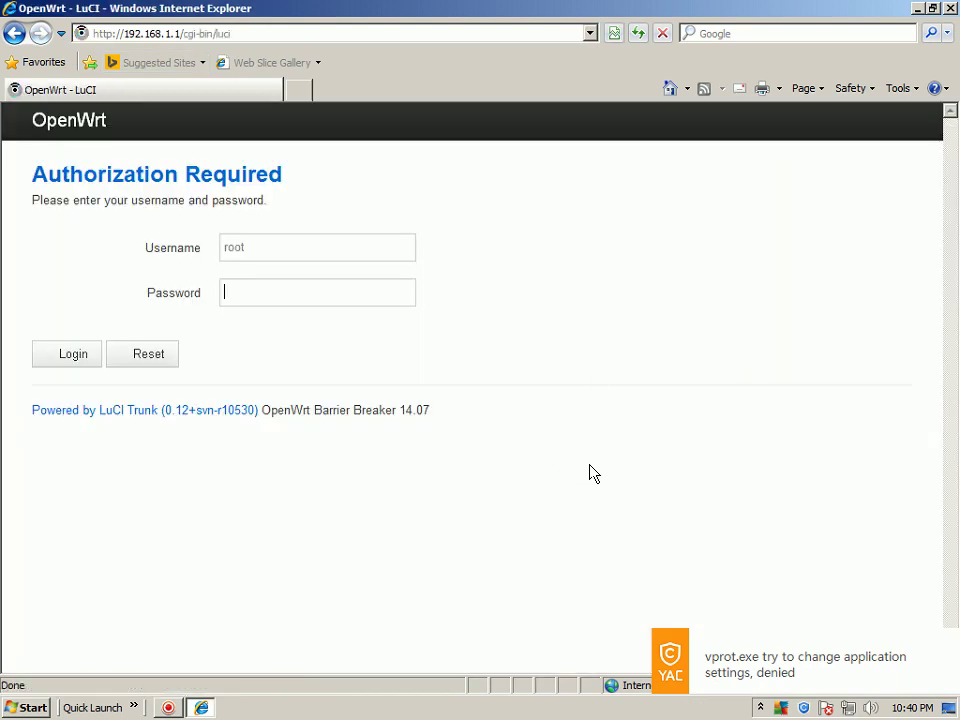
Log in as root with the router password and open System > Backup / Flash Firmware
text(root)
click(76, 355)
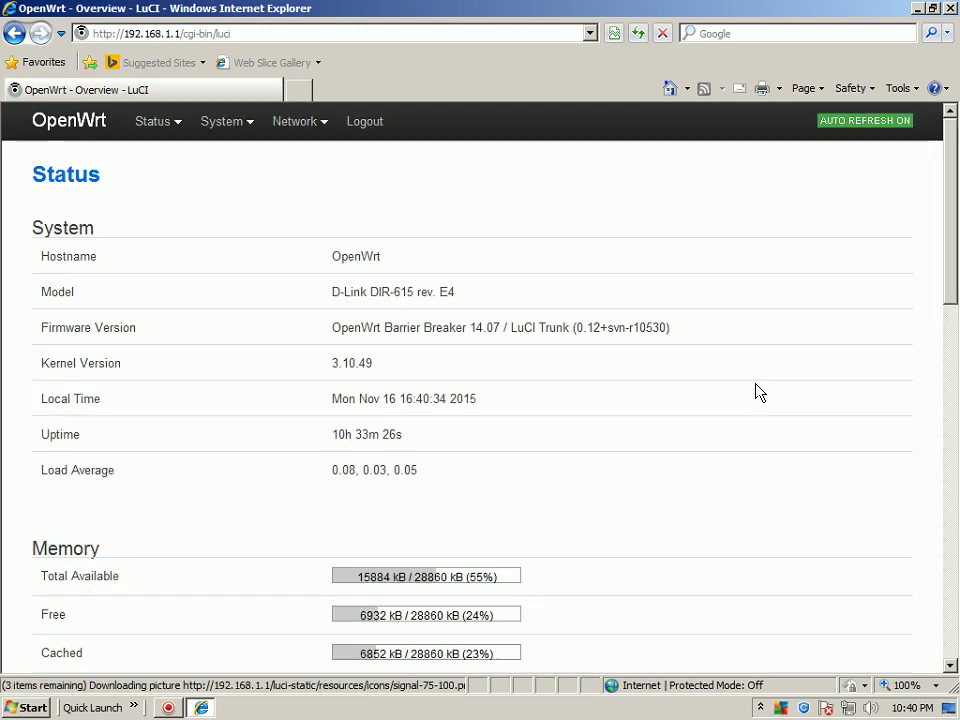
mouse_move(300, 133)
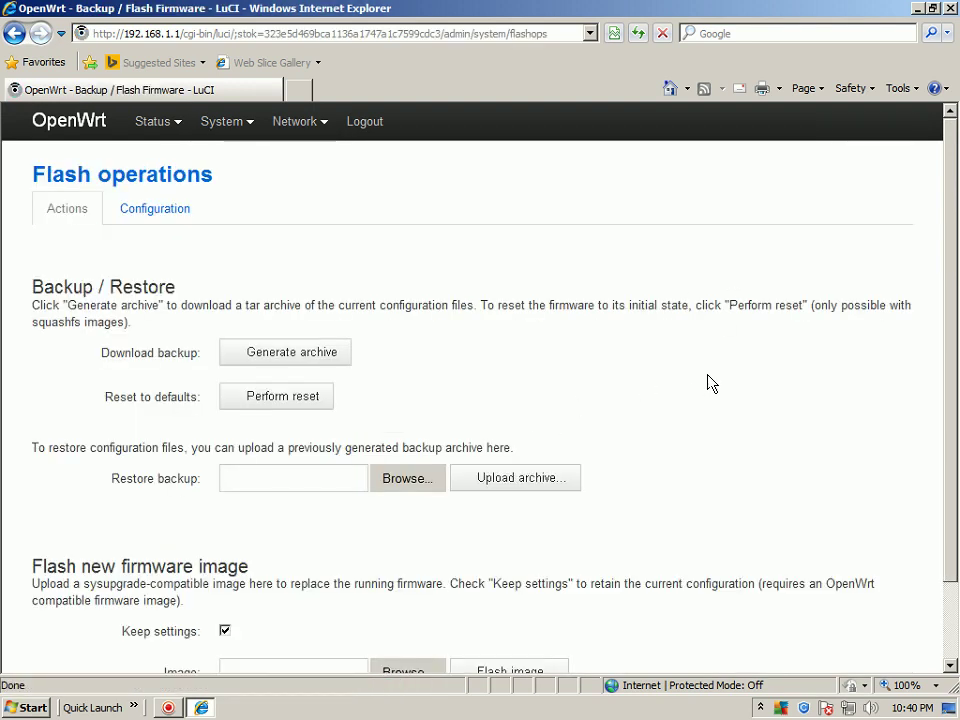
Perform and confirm the factory reset, then close Internet Explorer while the router reboots
click(302, 400)
click(459, 411)
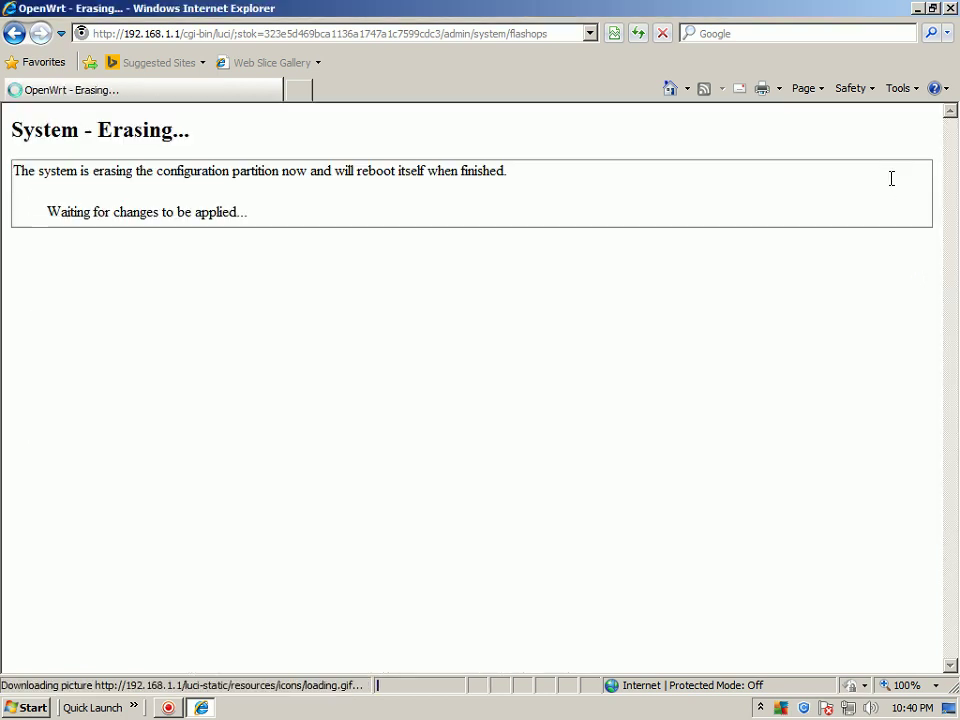
click(951, 9)
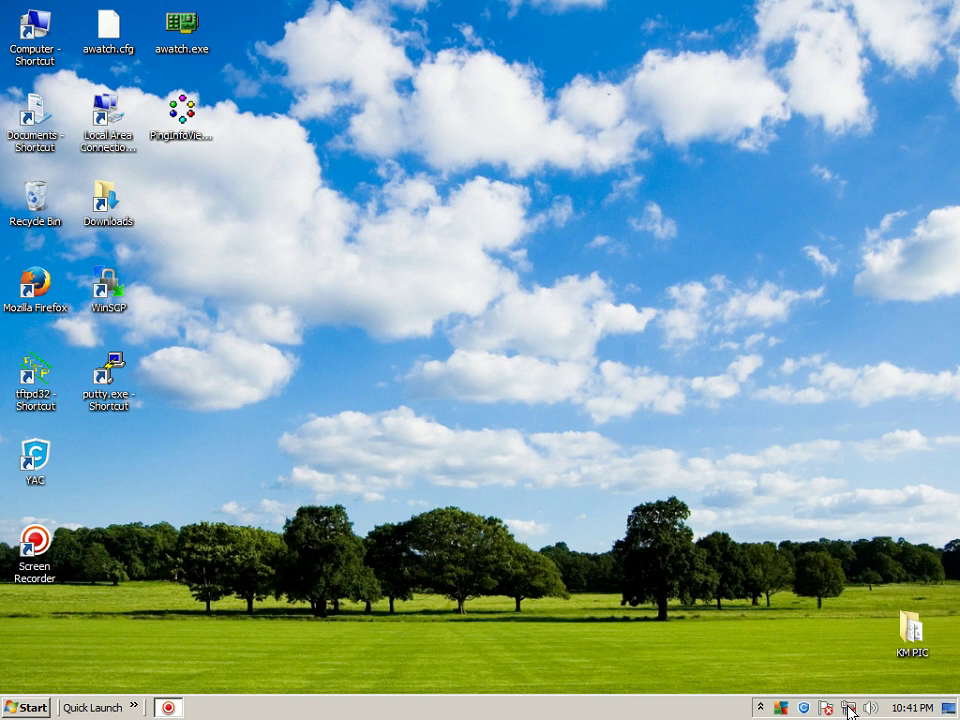
mouse_move(848, 713)
Relaunch Internet Explorer, confirm pages fail to load and the tray shows no Internet, then minimize it
click(134, 707)
click(163, 648)
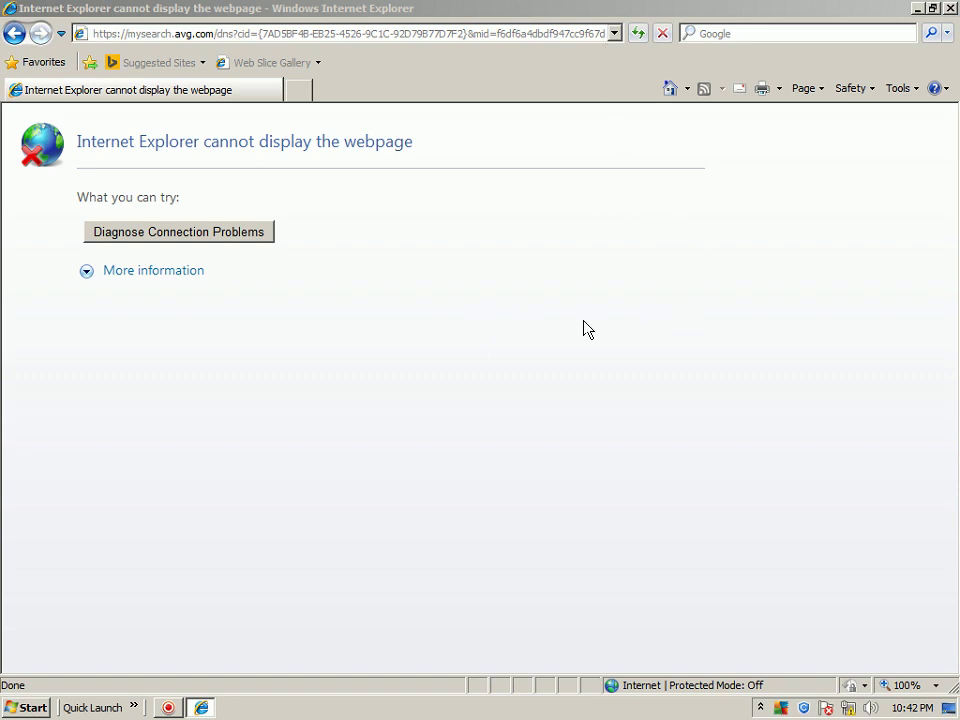
mouse_move(848, 711)
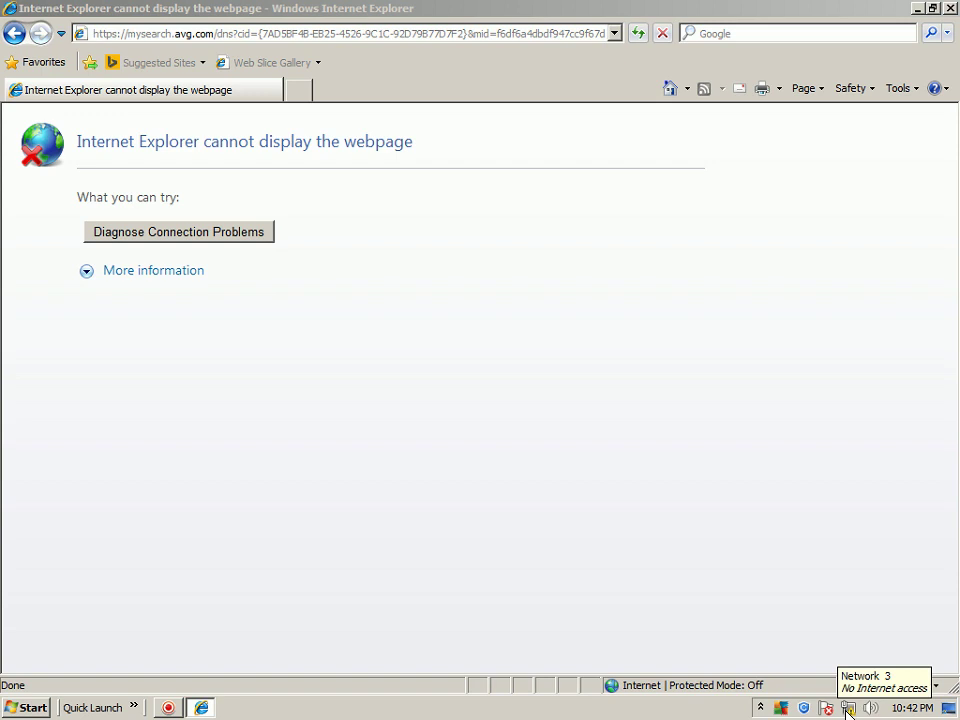
click(916, 9)
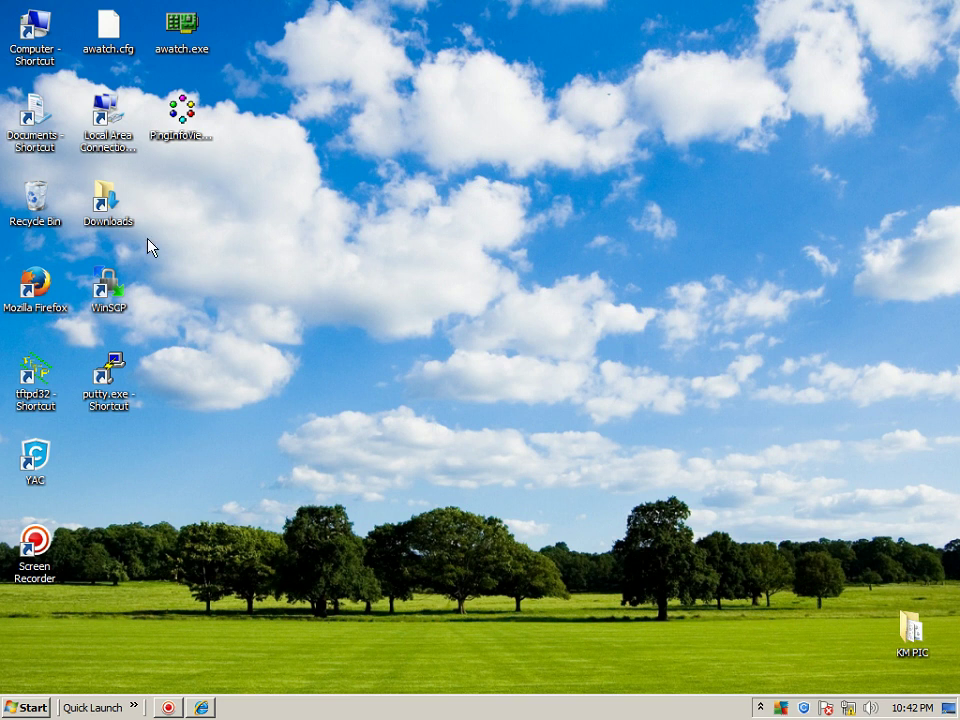
double_click(181, 25)
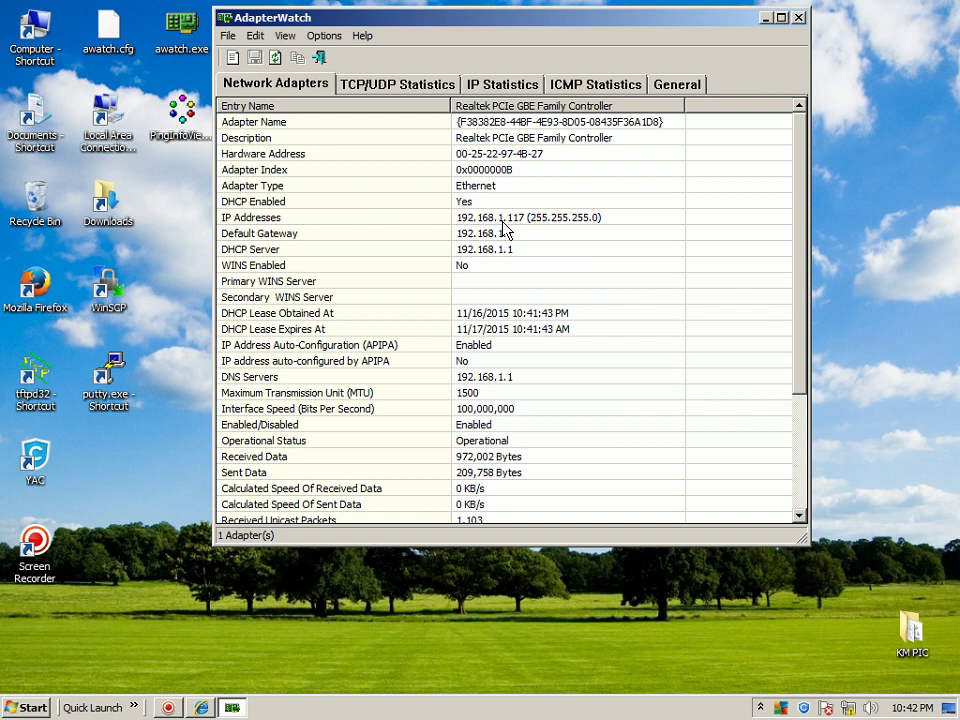
click(798, 18)
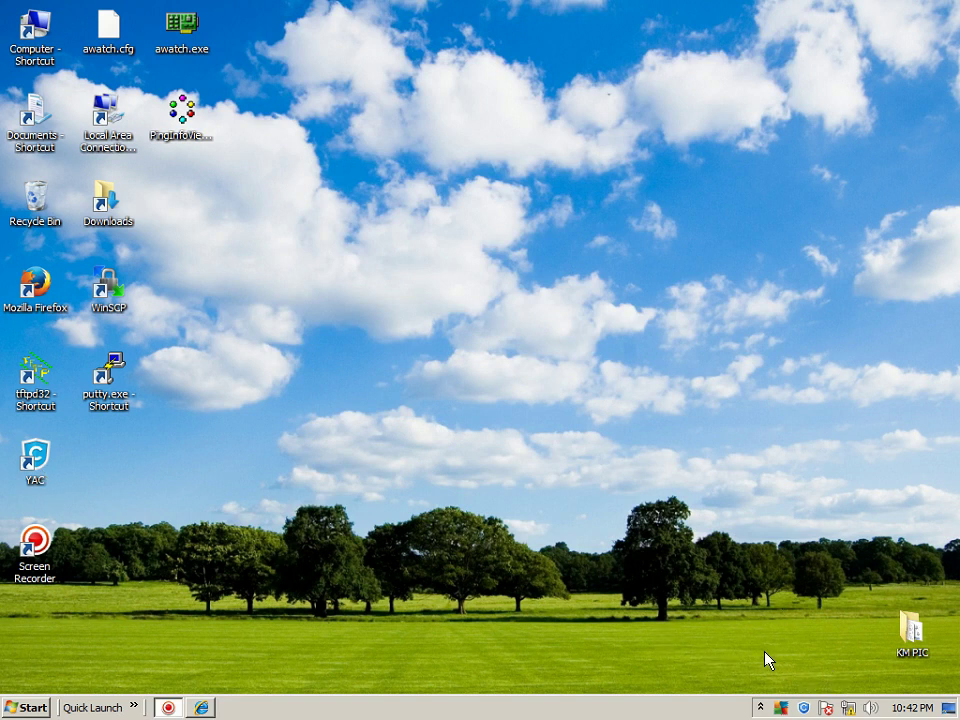
click(201, 707)
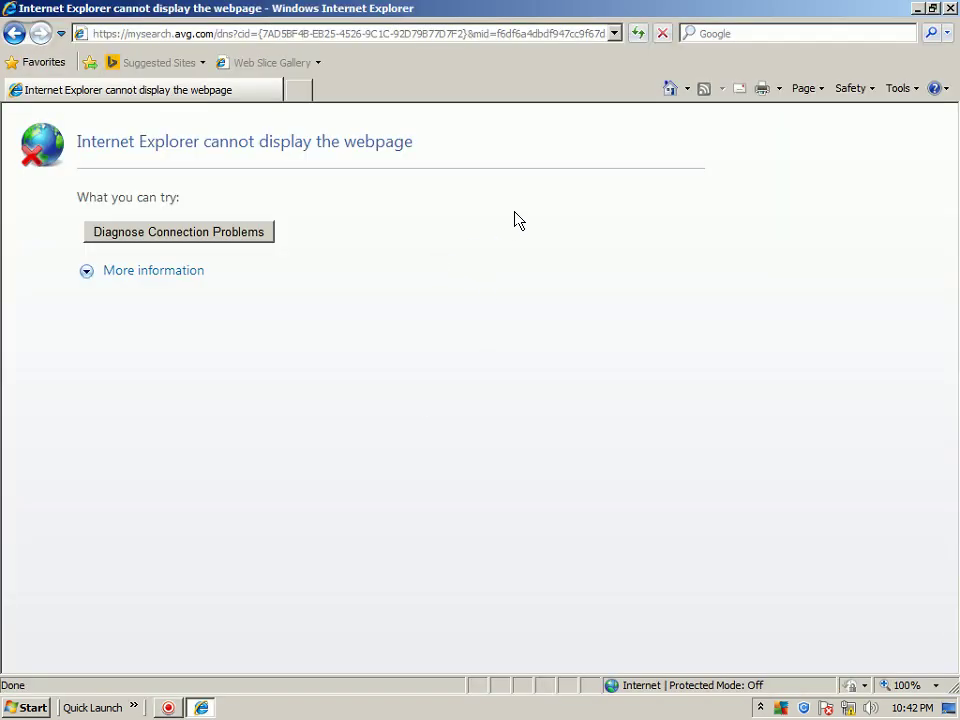
click(178, 232)
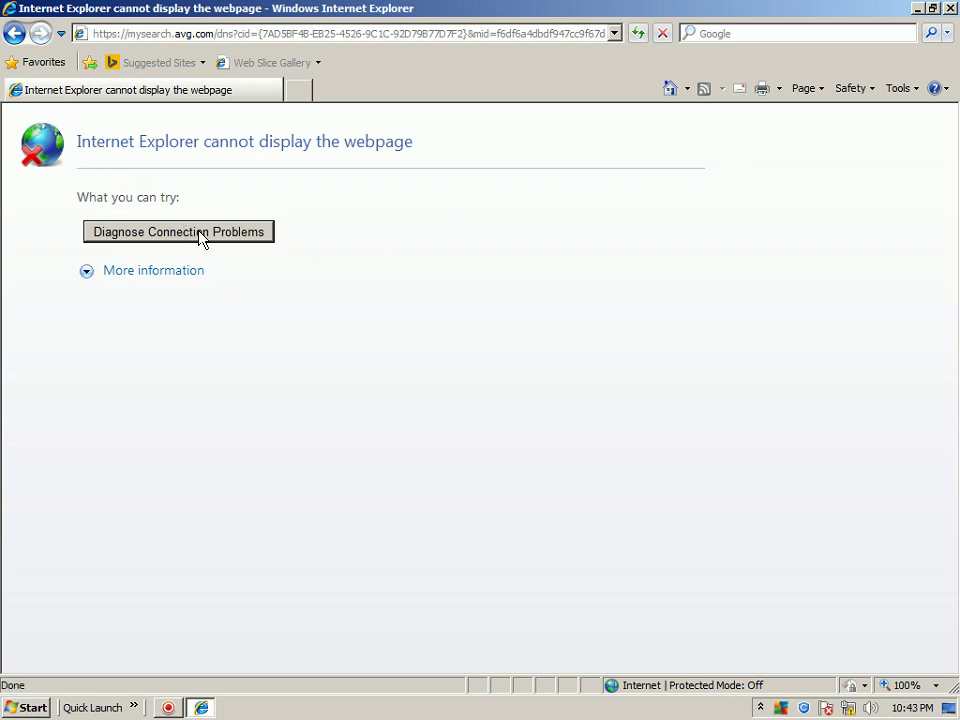
click(614, 34)
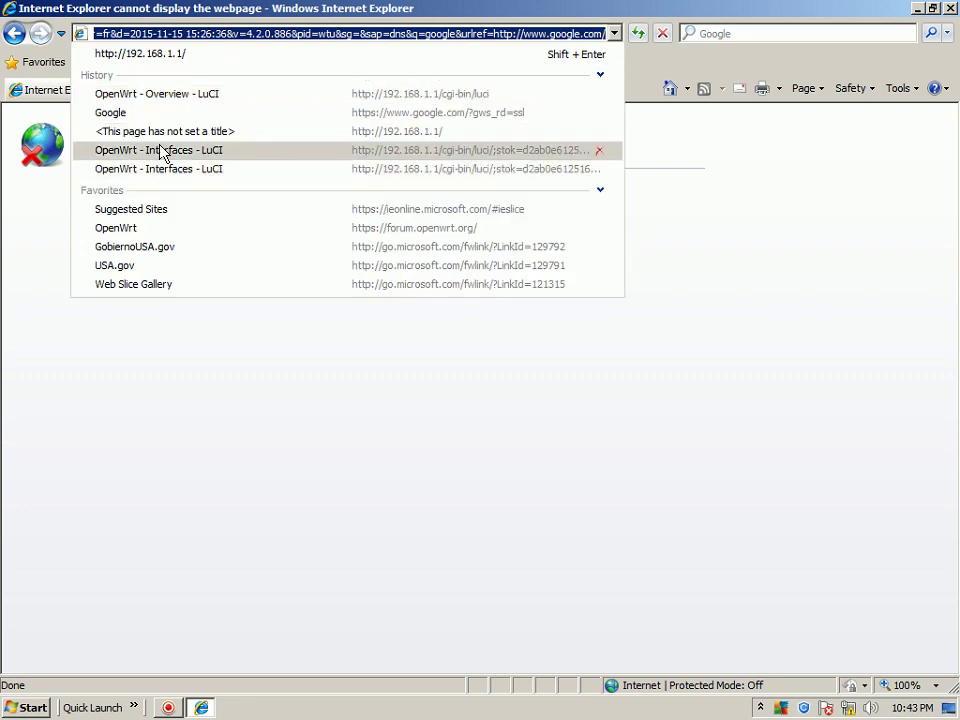
click(160, 57)
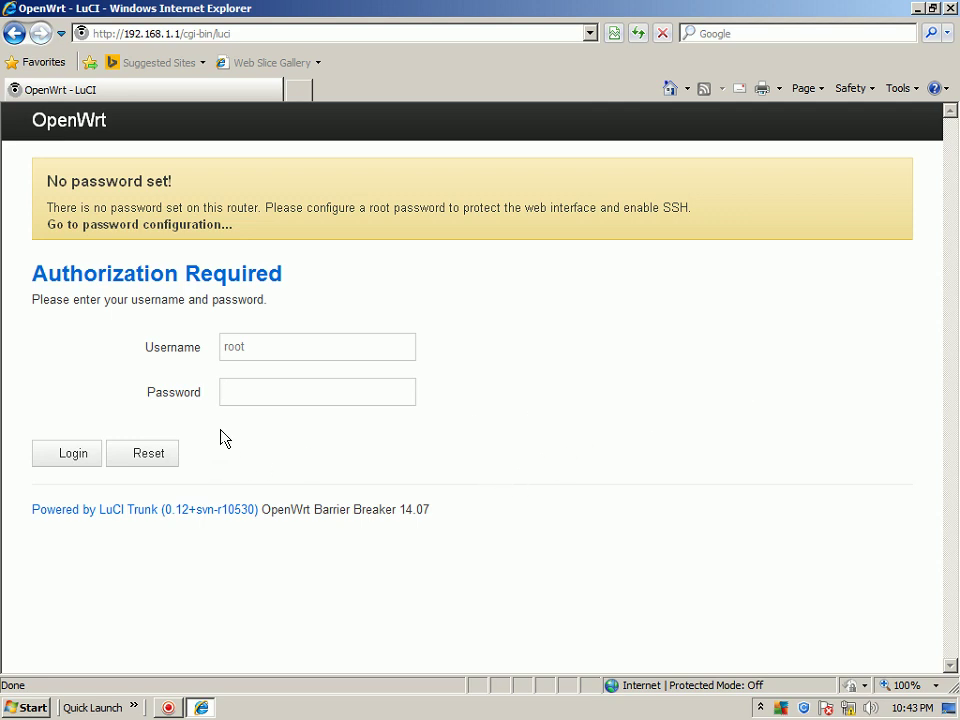
click(77, 452)
Log in to LuCI and open the System > Administration page
click(64, 456)
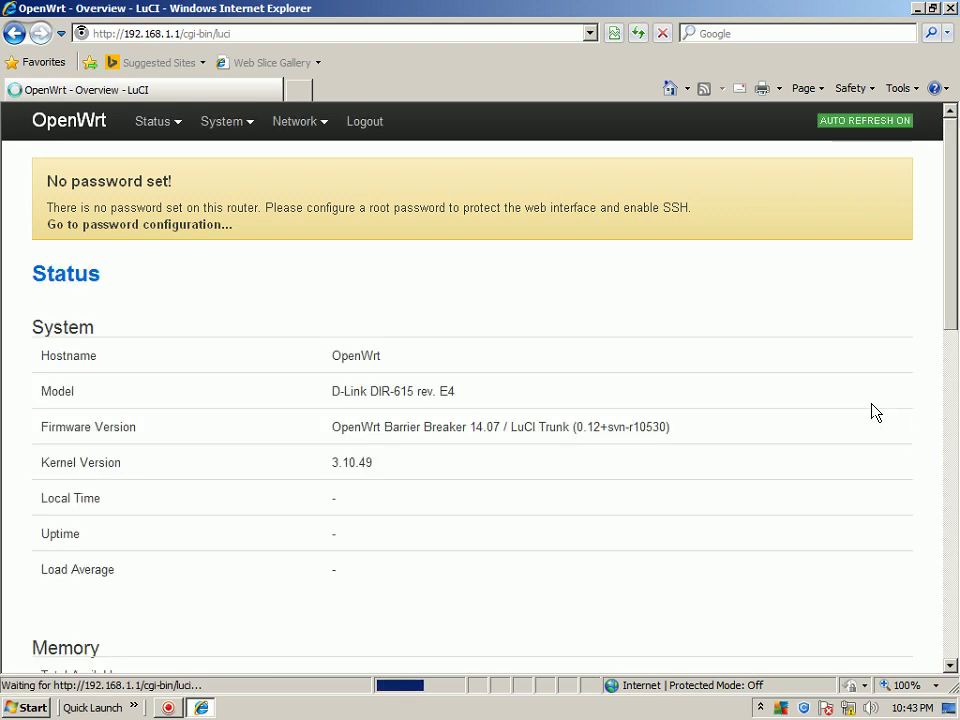
mouse_move(249, 136)
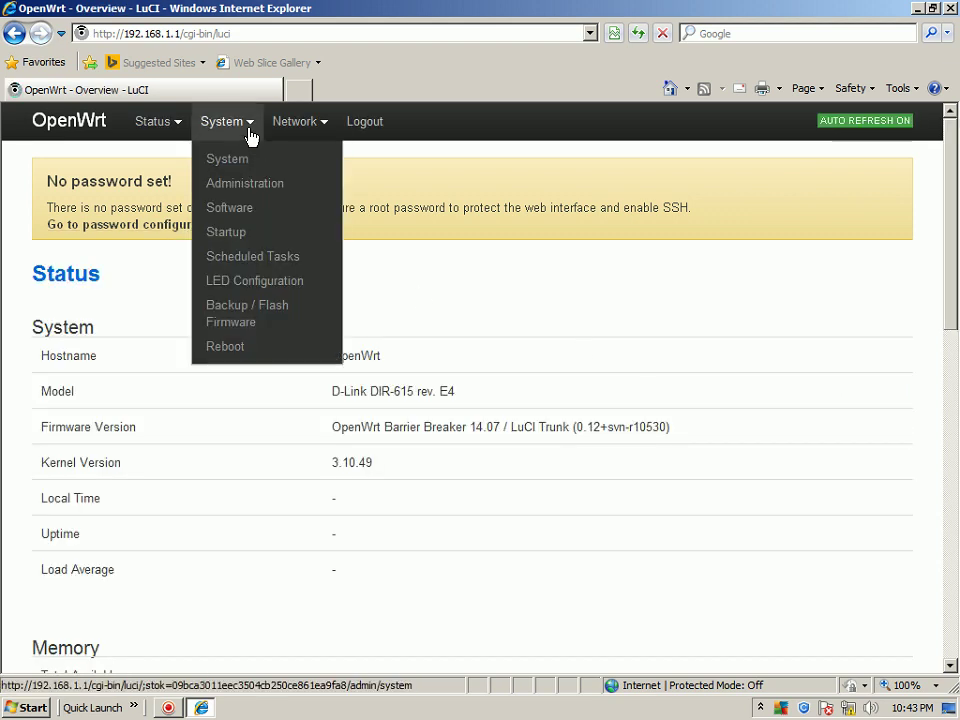
click(231, 186)
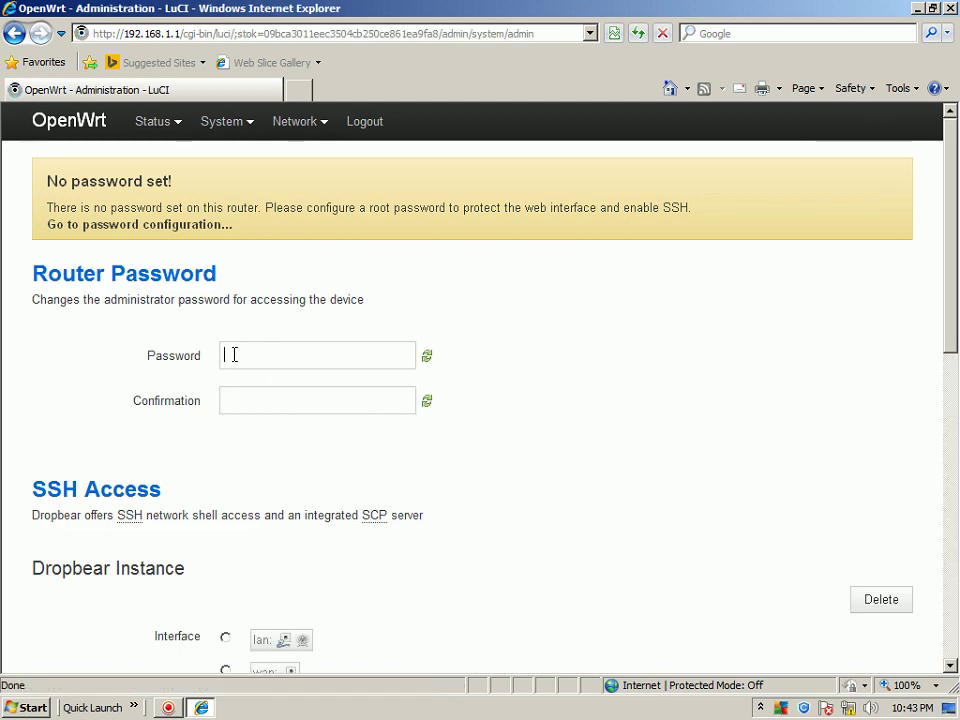
Enter and confirm a new root password, then Save & Apply it
text(root)
click(236, 399)
text(root)
scroll(699, 400, down, 10)
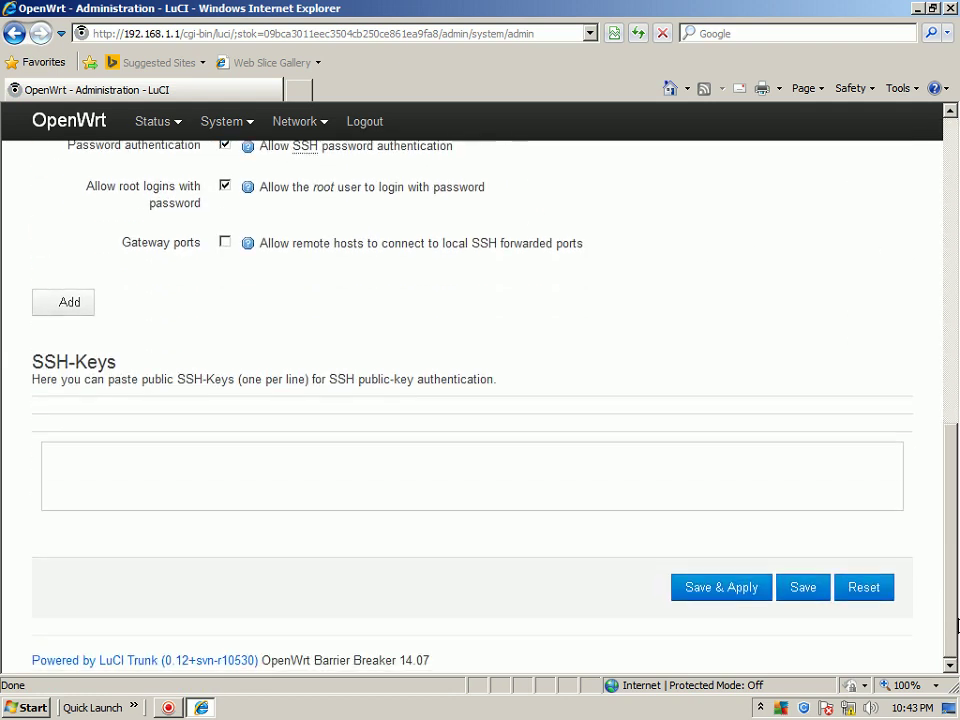
click(729, 587)
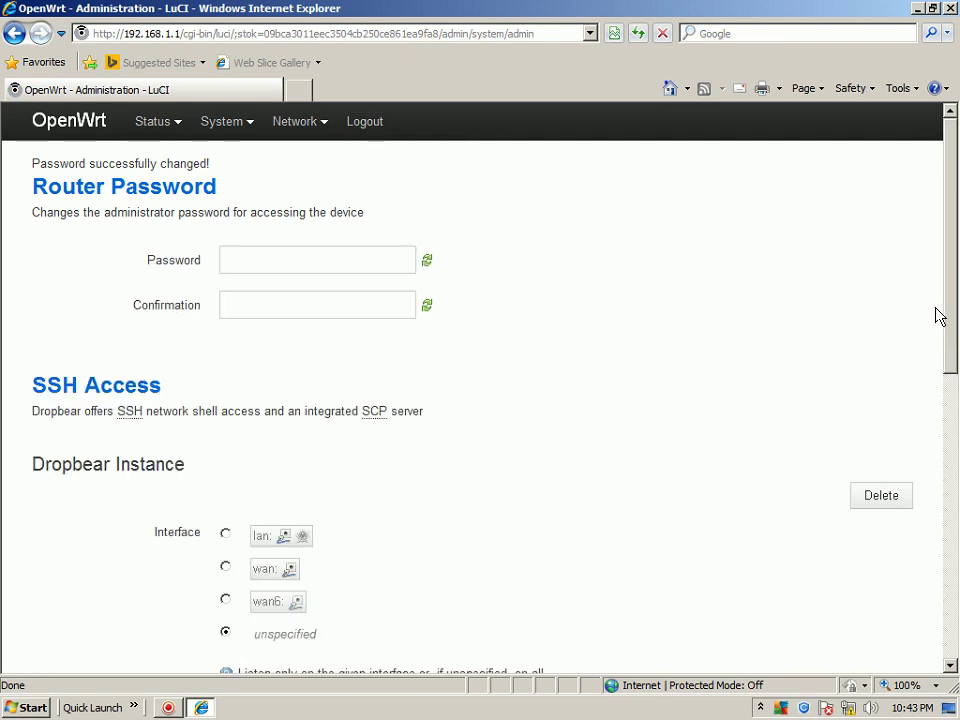
drag(947, 300, 885, 139)
mouse_move(285, 136)
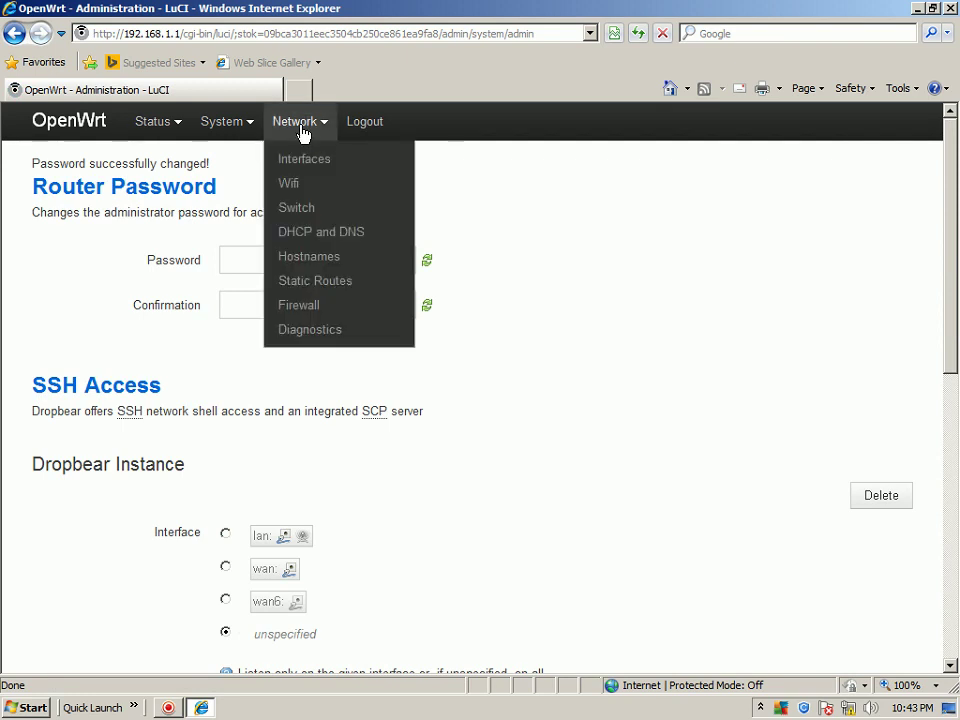
Scan for wireless networks under Network > Wifi, finding TP-LINK WR1043ND (74%) and openwrt Repeater (40%)
click(288, 184)
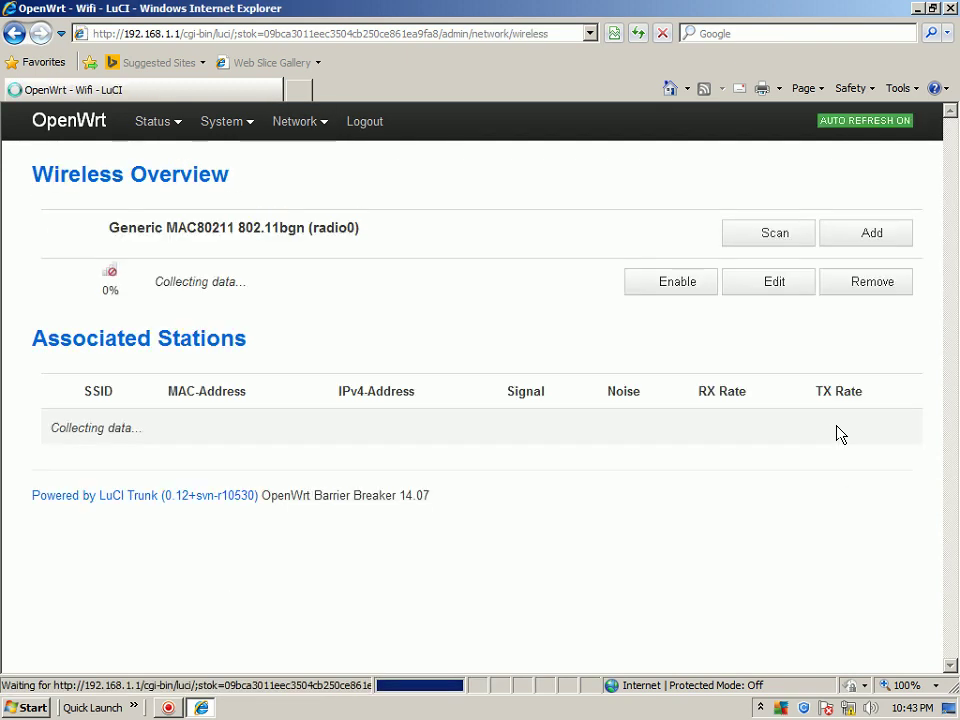
click(775, 236)
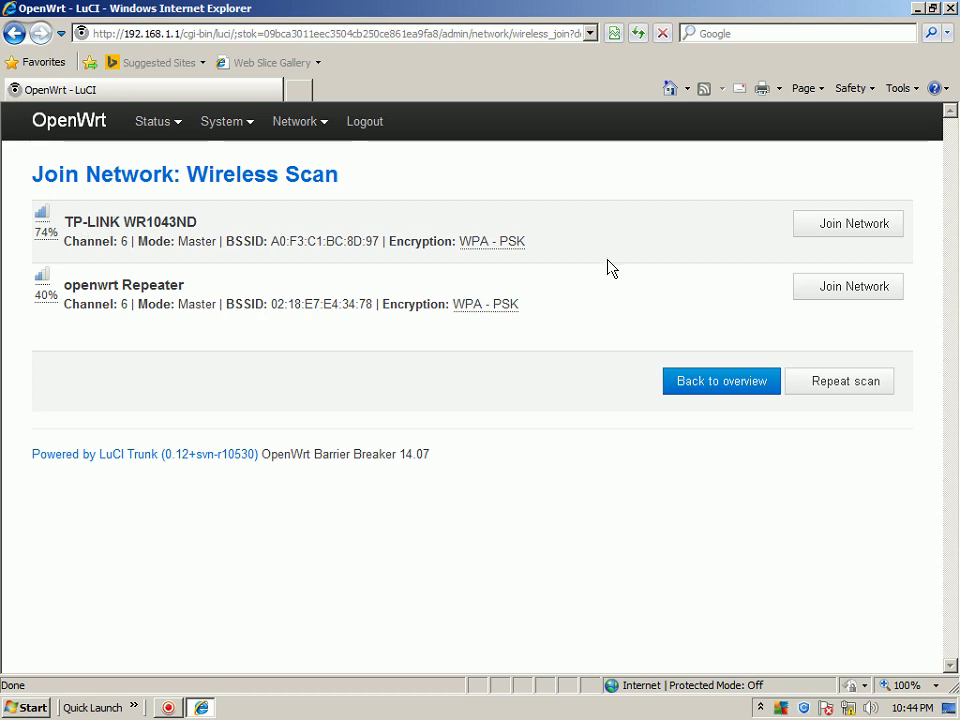
Join TP-LINK WR1043ND and enter its WPA passphrase, keeping network name wwan in the wan zone
click(845, 227)
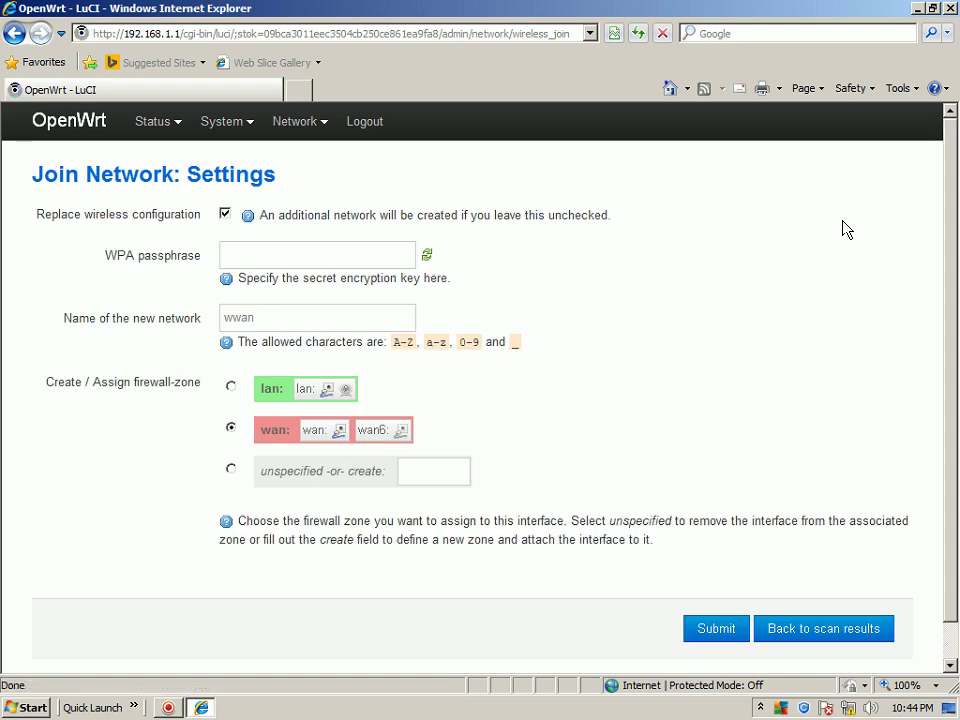
click(262, 255)
text(••••••••)
Submit the TP-LINK WR1043ND client settings and set transmit power to 22 dBm (158 mW)
click(714, 629)
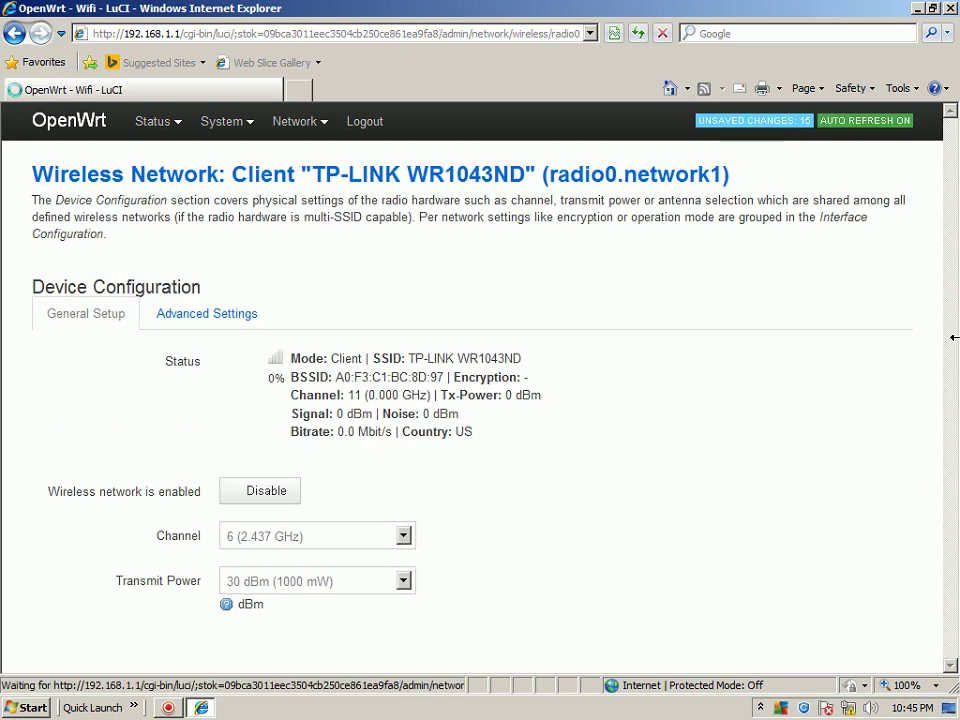
scroll(950, 220, down, 5)
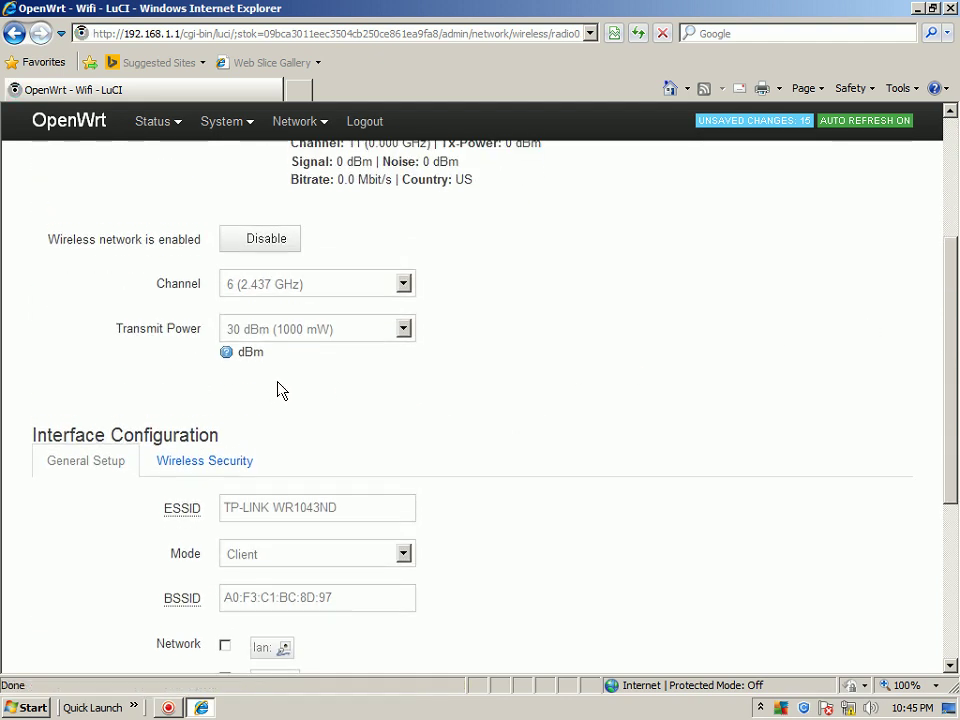
click(403, 330)
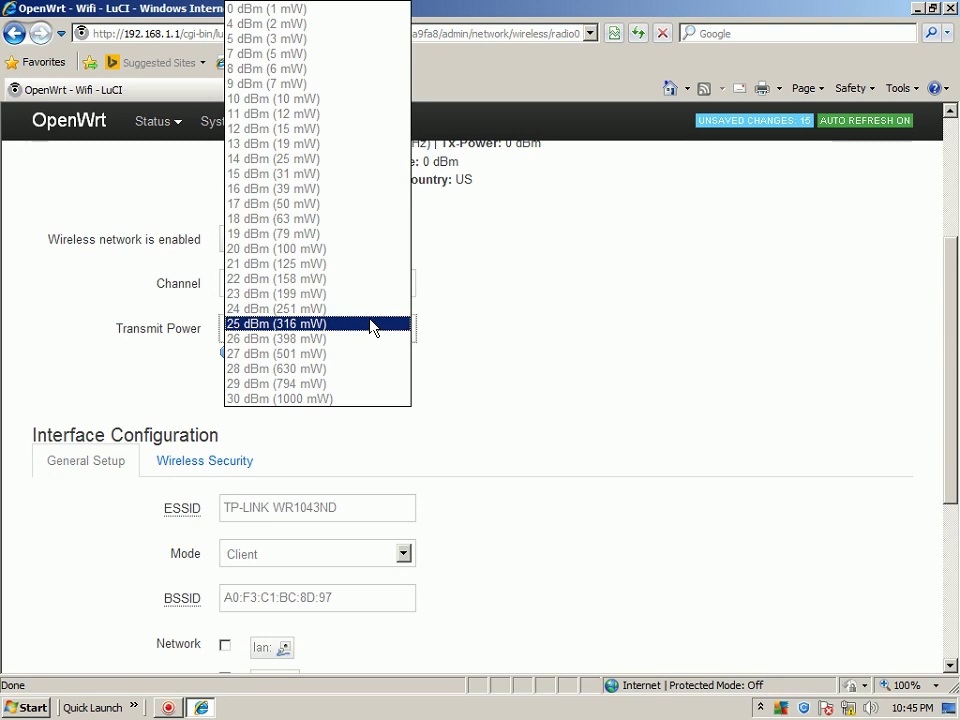
click(358, 279)
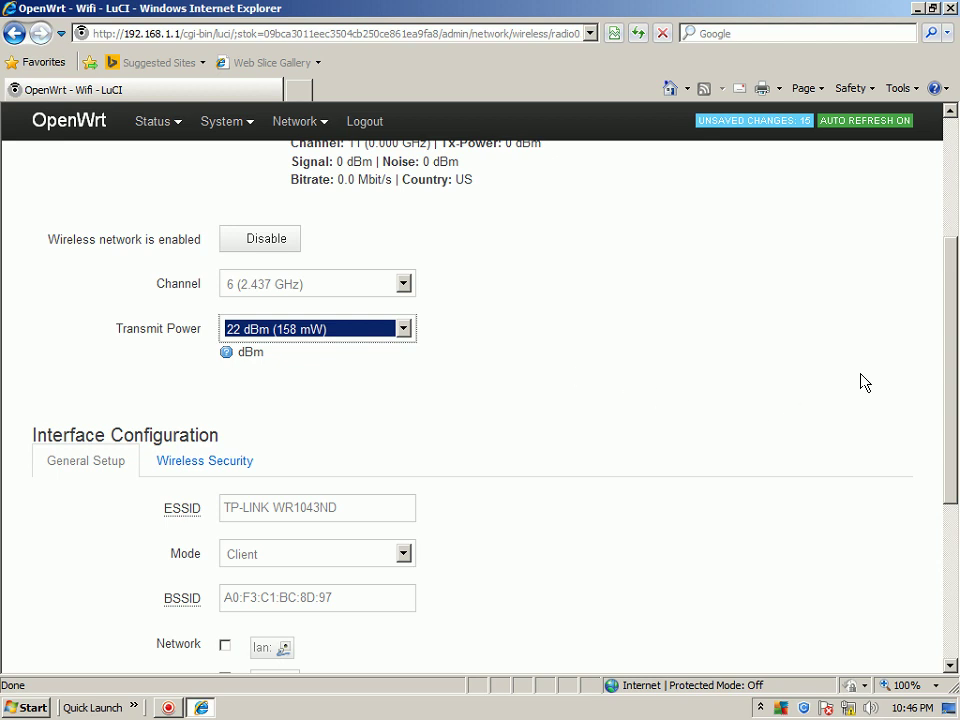
mouse_move(951, 347)
mouse_down()
mouse_move(955, 520)
mouse_move(943, 353)
mouse_up()
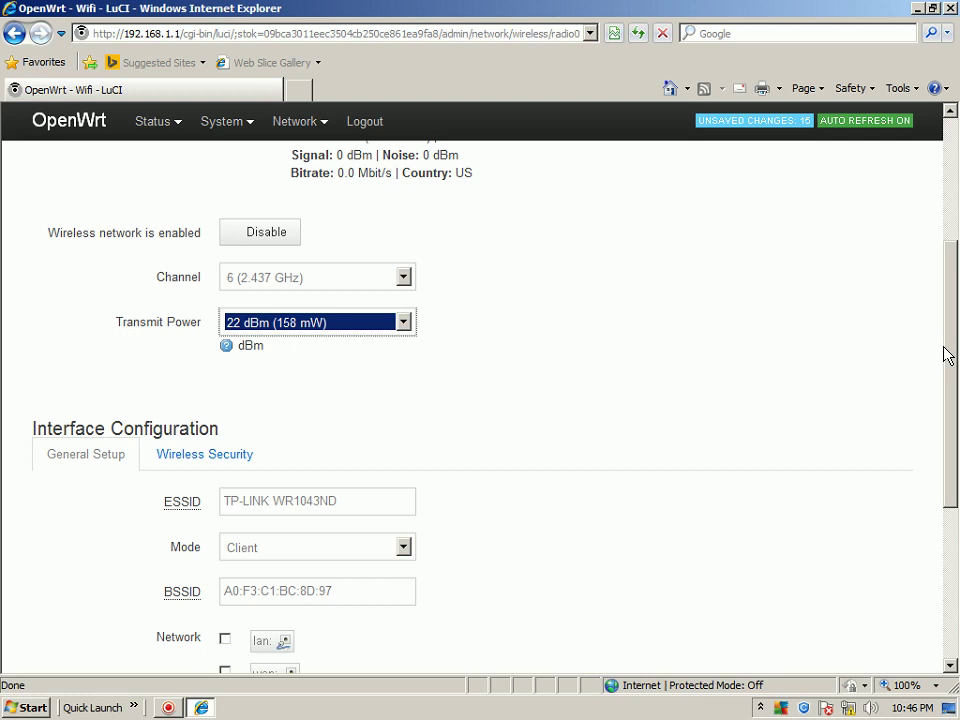
scroll(716, 282, down, 3)
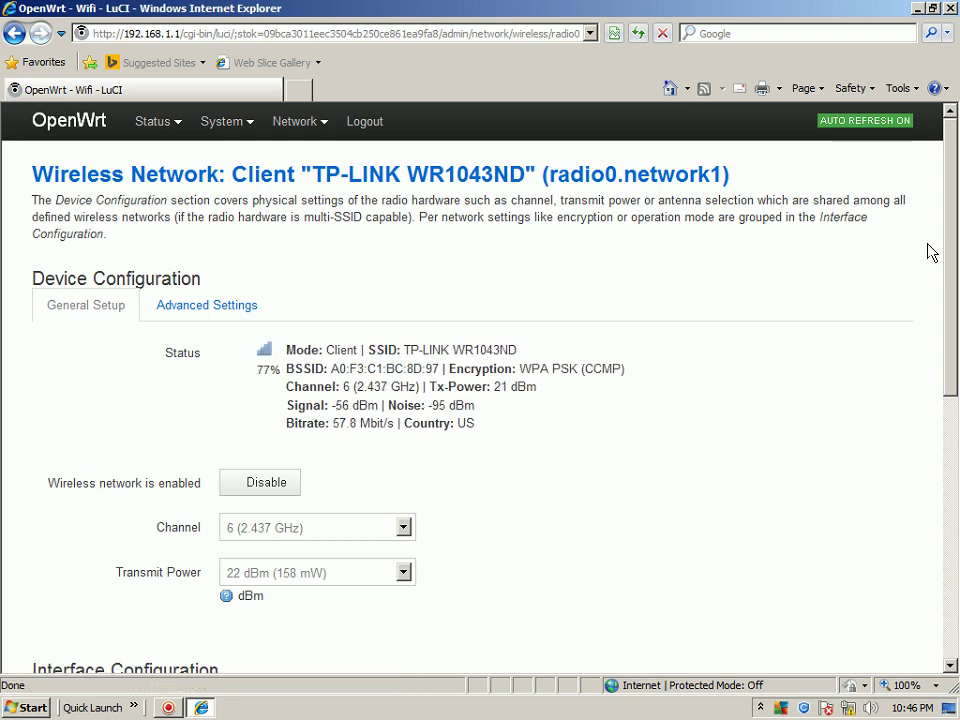
Close Internet Explorer once the router is connected as a TP-LINK WR1043ND client
click(948, 8)
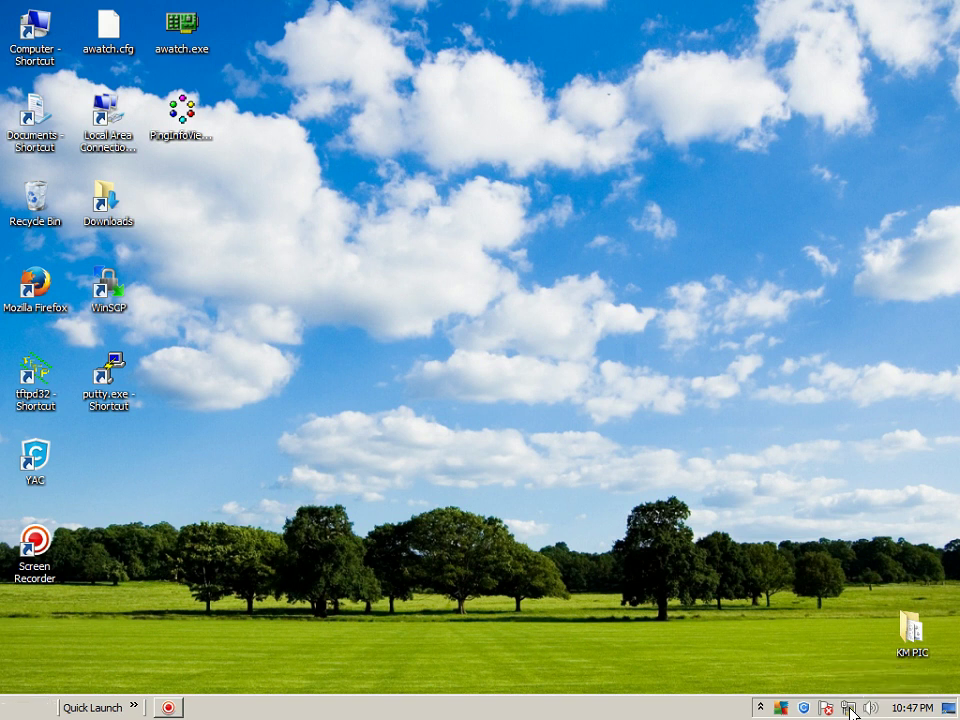
click(849, 708)
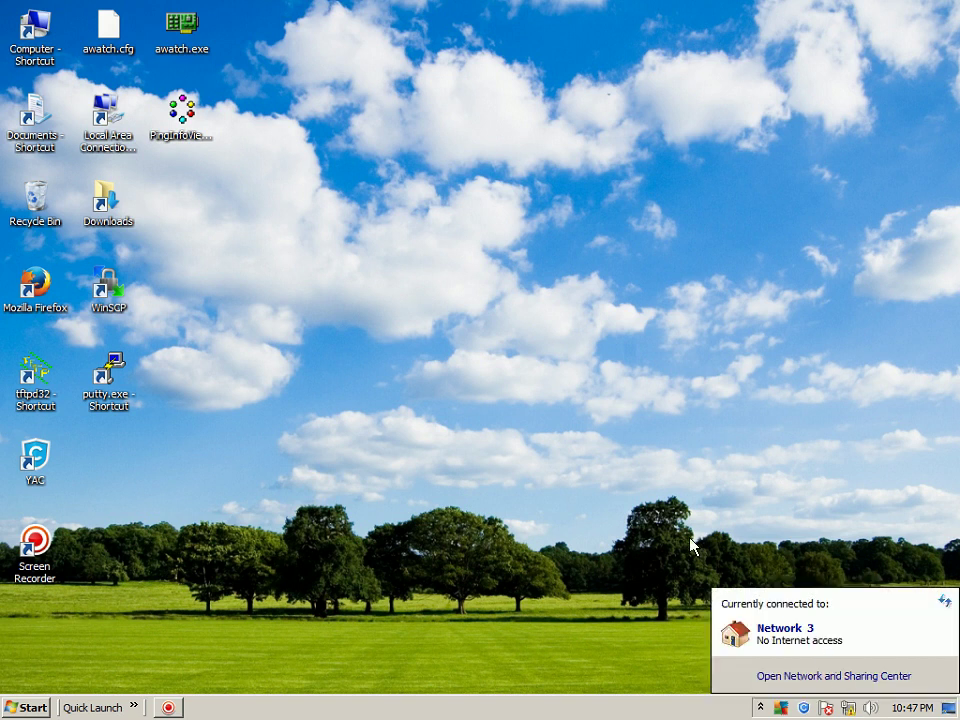
click(944, 601)
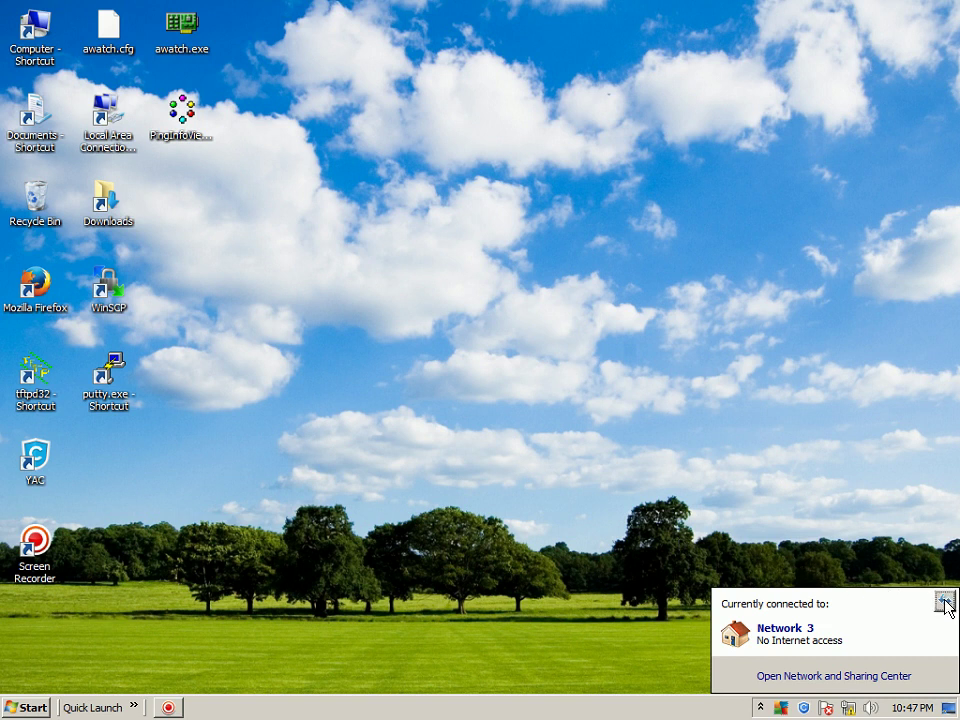
click(673, 501)
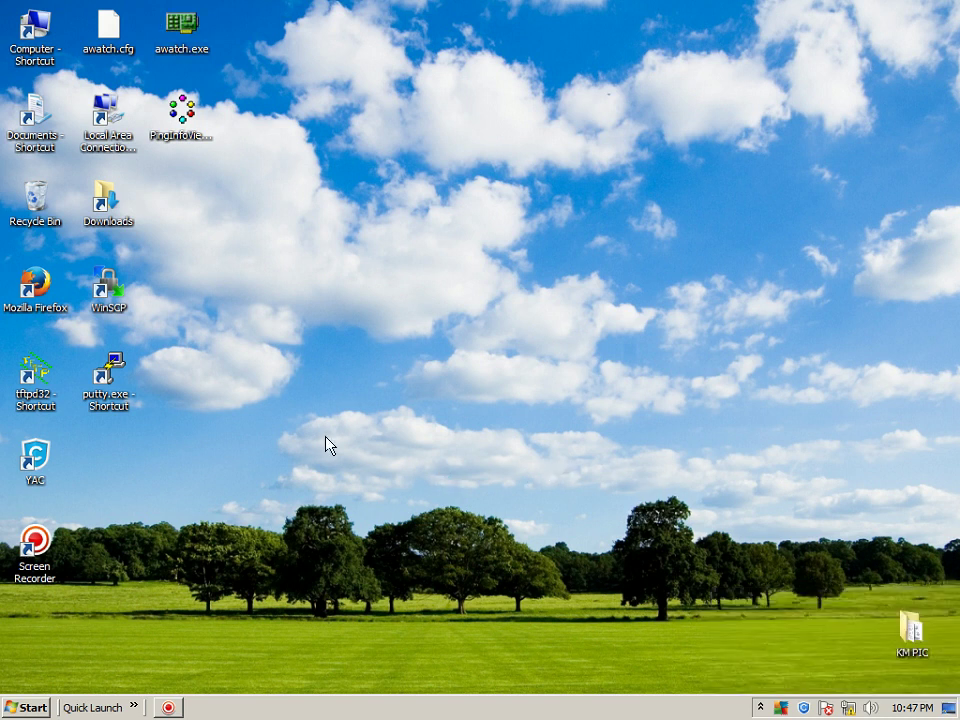
double_click(35, 285)
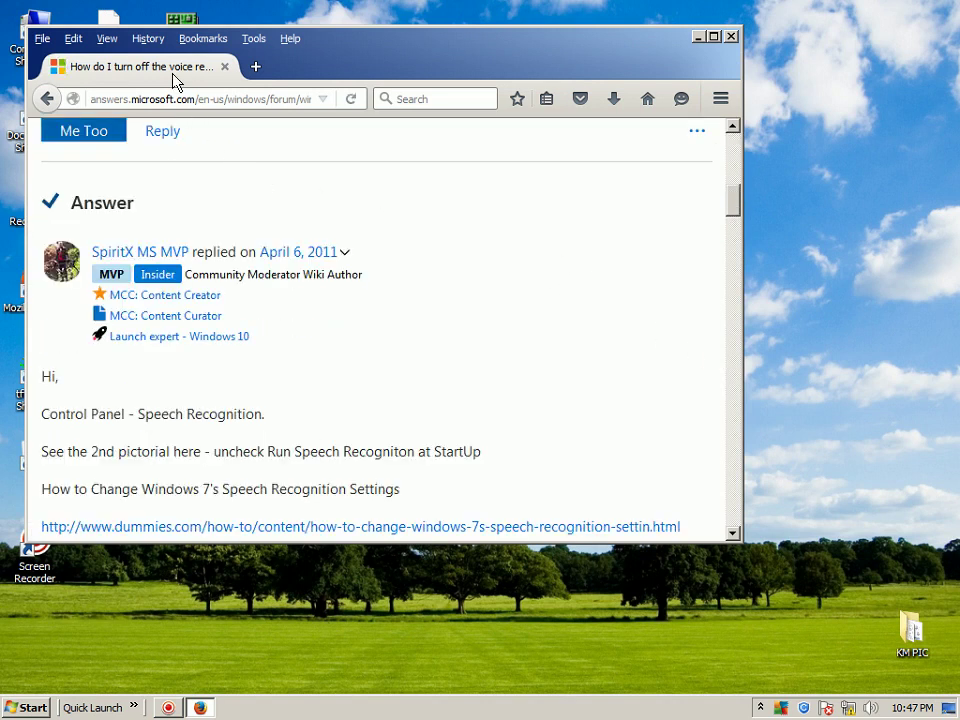
click(196, 39)
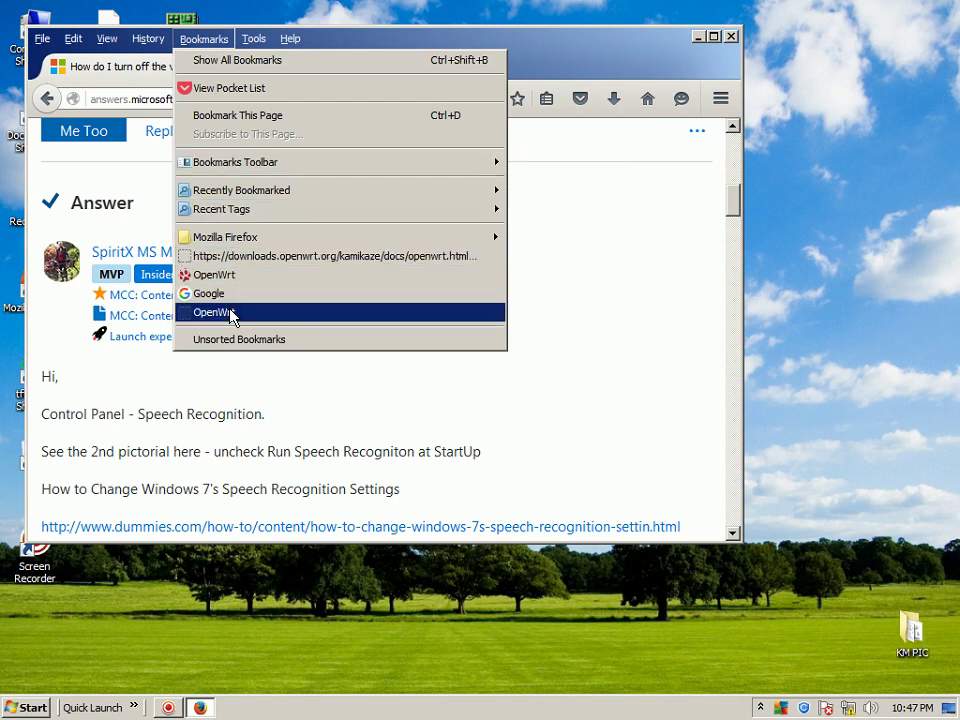
click(231, 314)
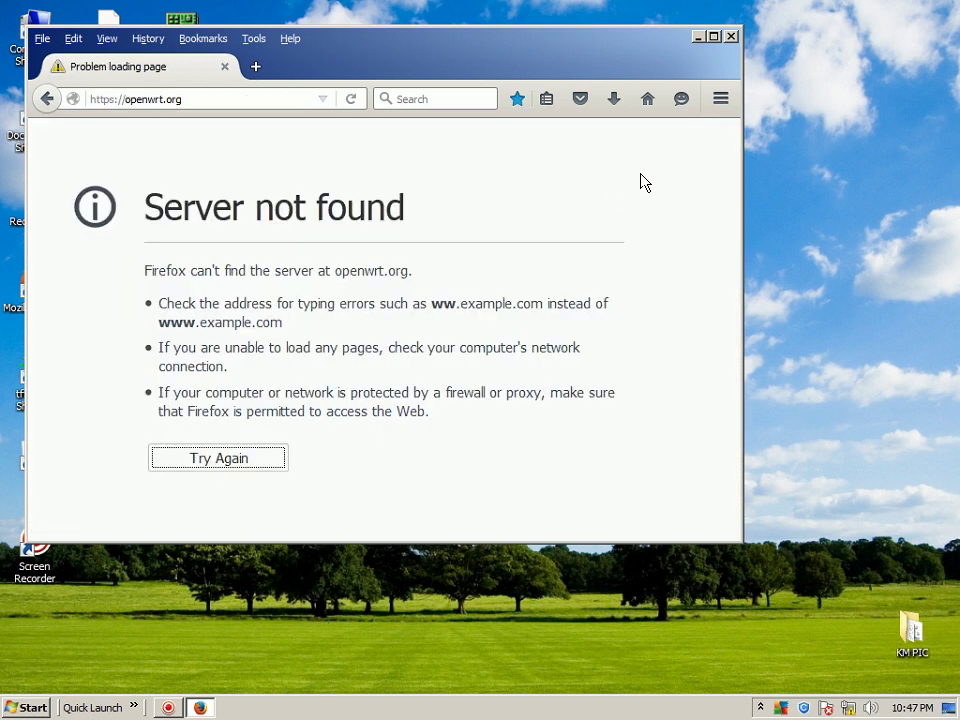
click(731, 36)
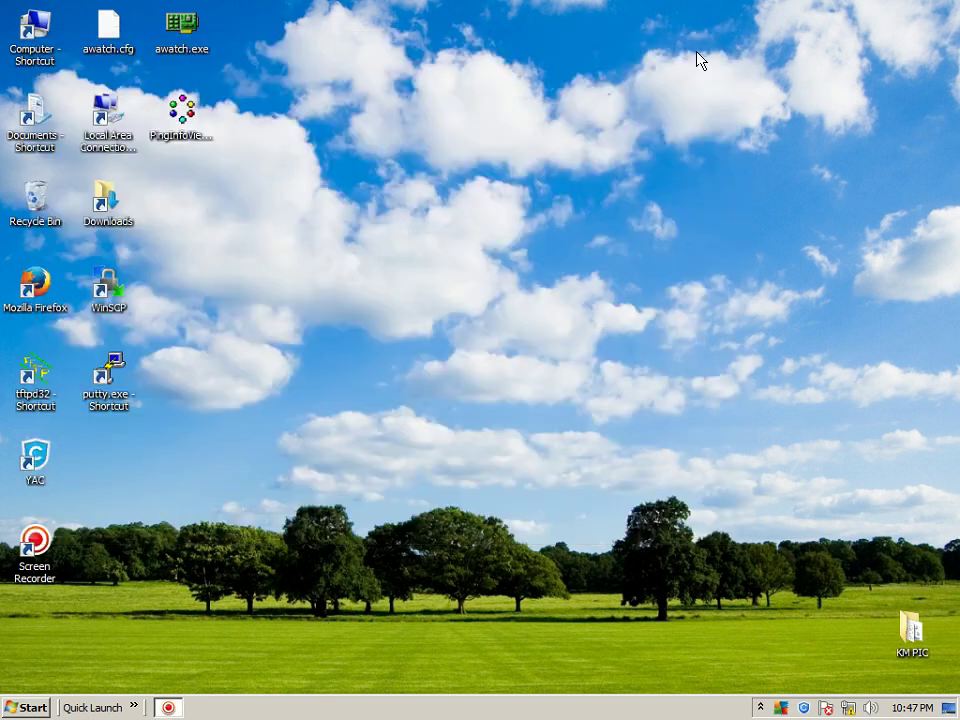
Launch Internet Explorer from Quick Launch and go to the router at 192.168.1.1
click(134, 708)
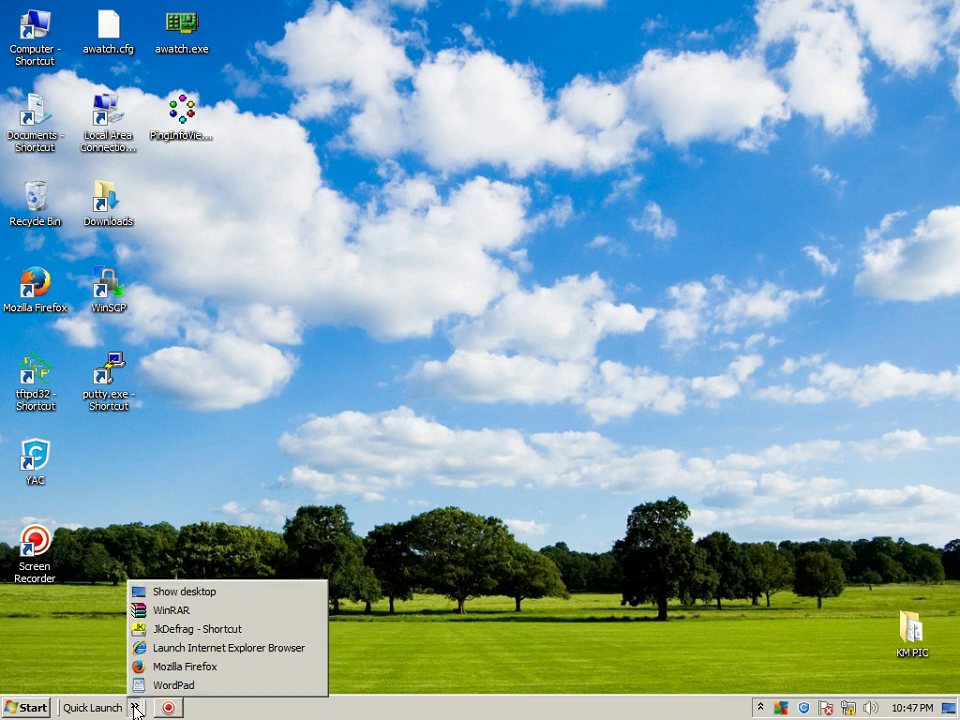
click(165, 648)
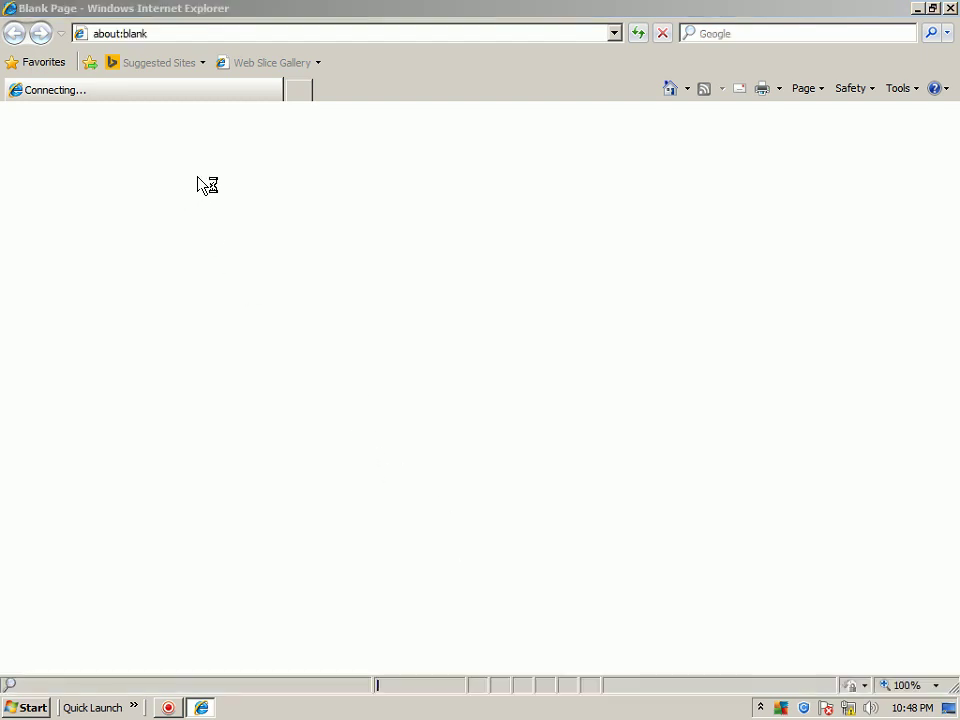
click(614, 34)
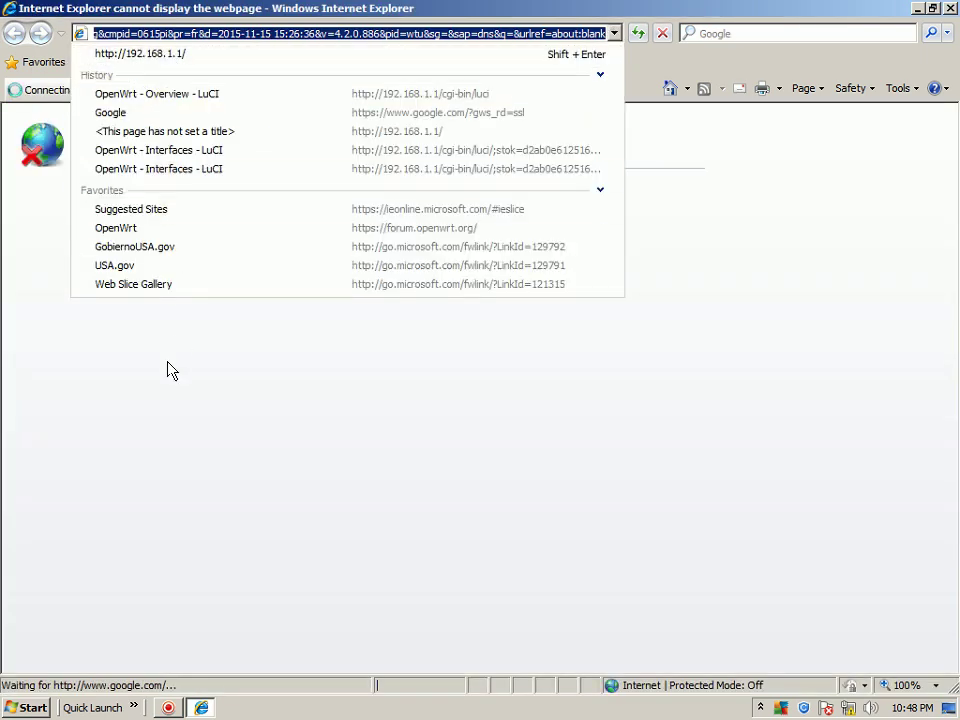
click(155, 60)
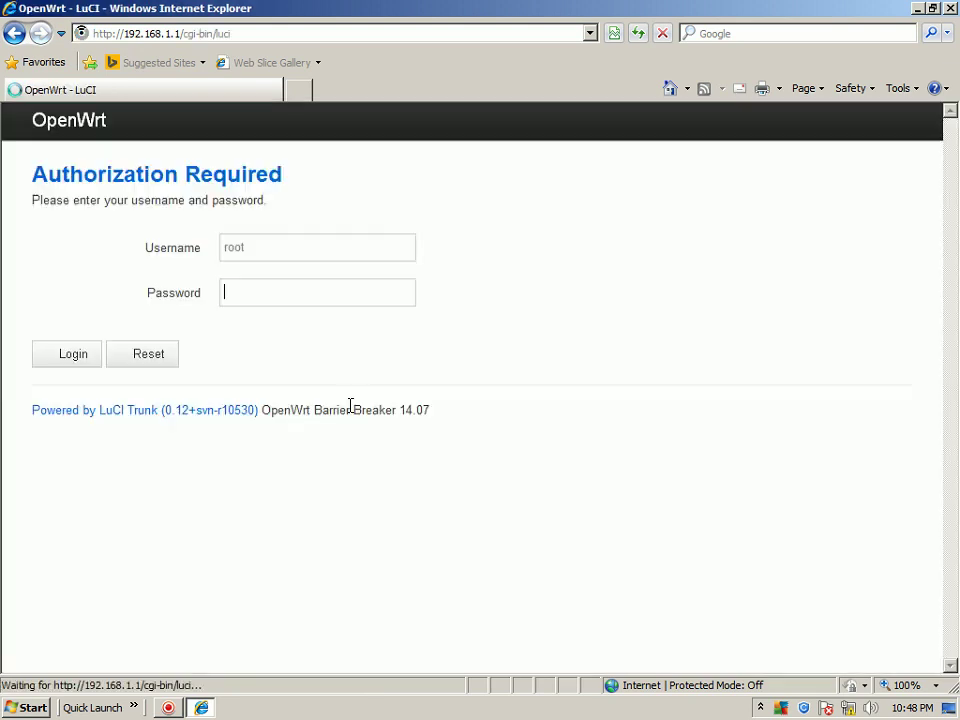
Log in with the router password and open the Wireless Overview page
text(••••)
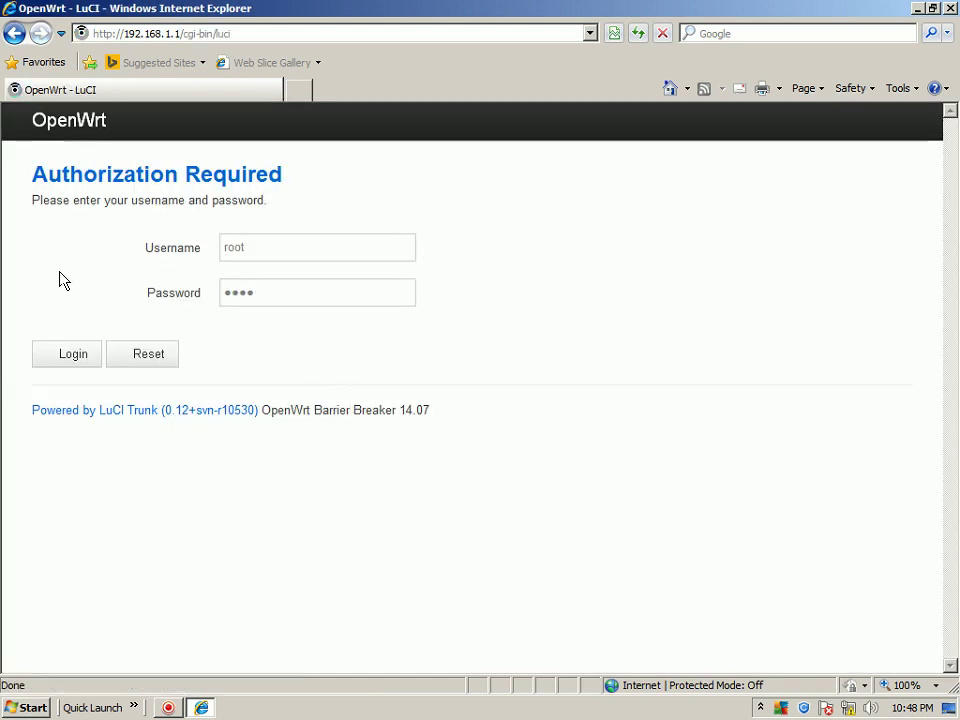
key(Return)
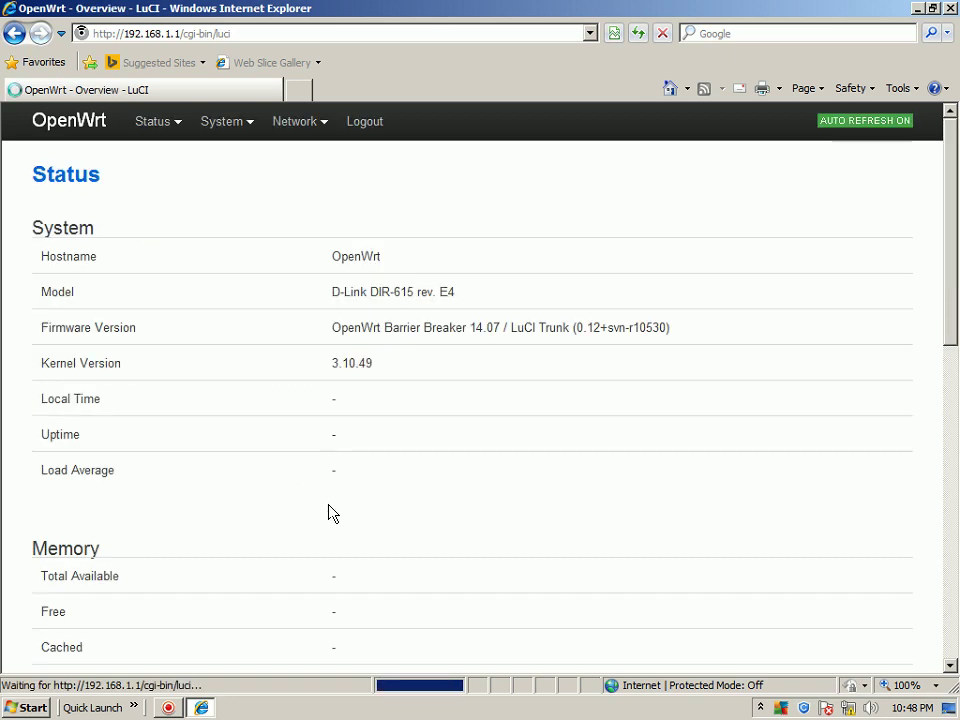
mouse_move(298, 127)
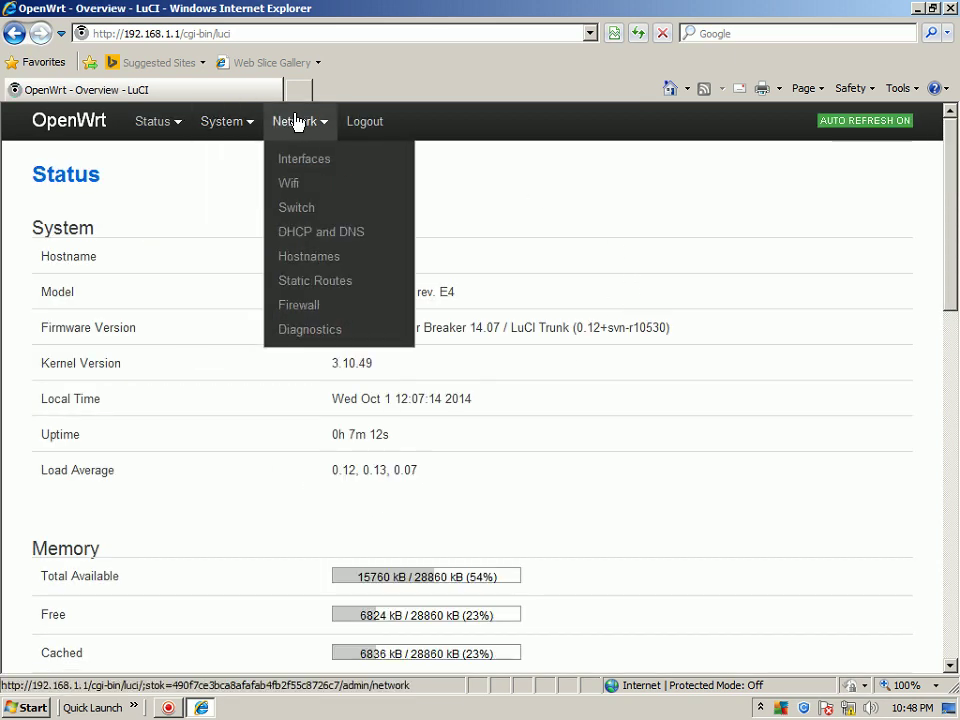
click(302, 184)
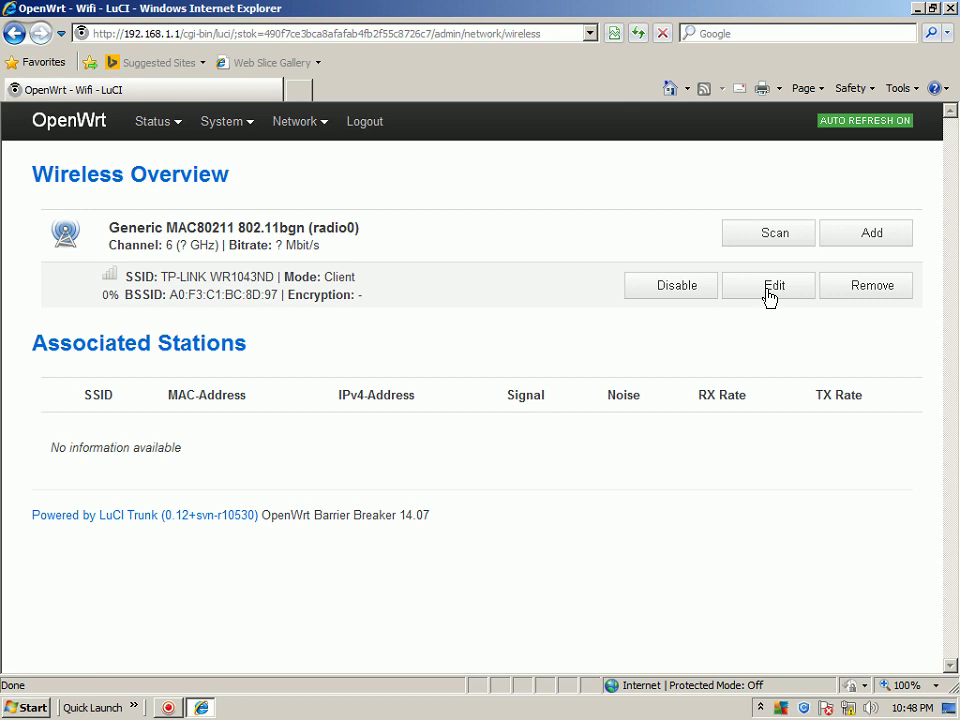
Open the TP-LINK WR1043ND client network's settings and review its General Setup and Advanced Settings
click(770, 287)
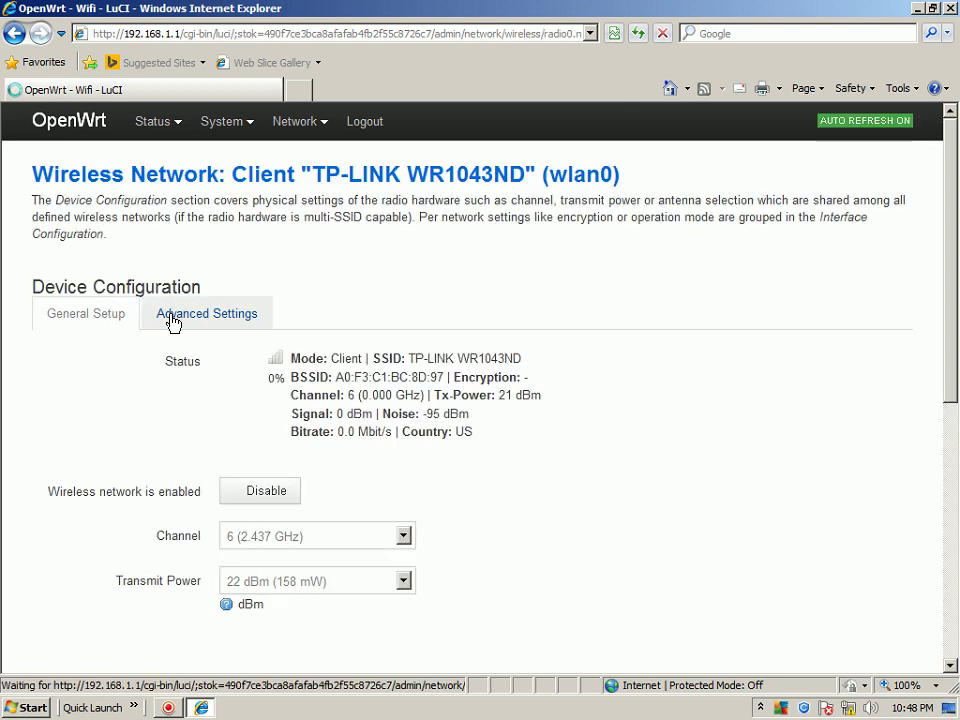
click(172, 318)
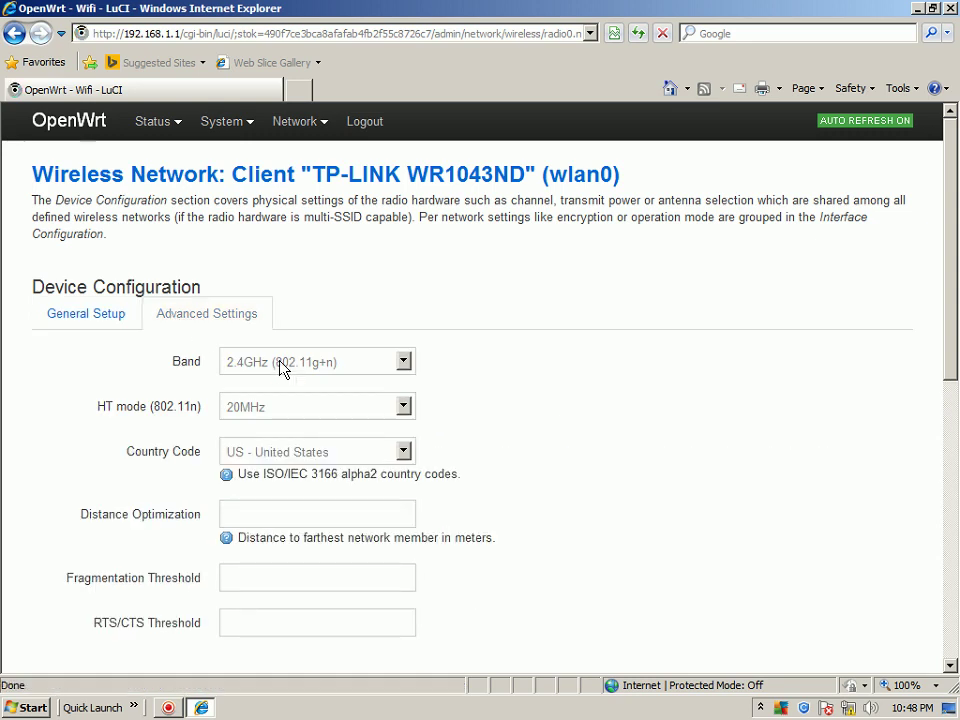
click(90, 318)
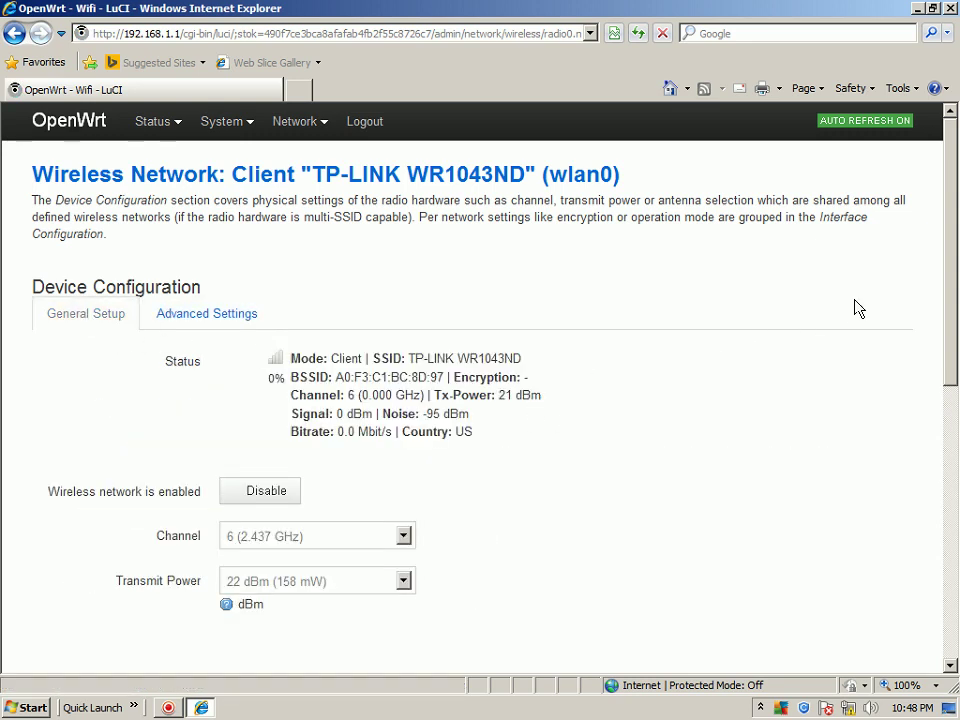
drag(947, 306, 953, 497)
click(214, 172)
Replace the client's WPA-PSK key with a new ten-character key, save & apply, and close Internet Explorer
click(202, 333)
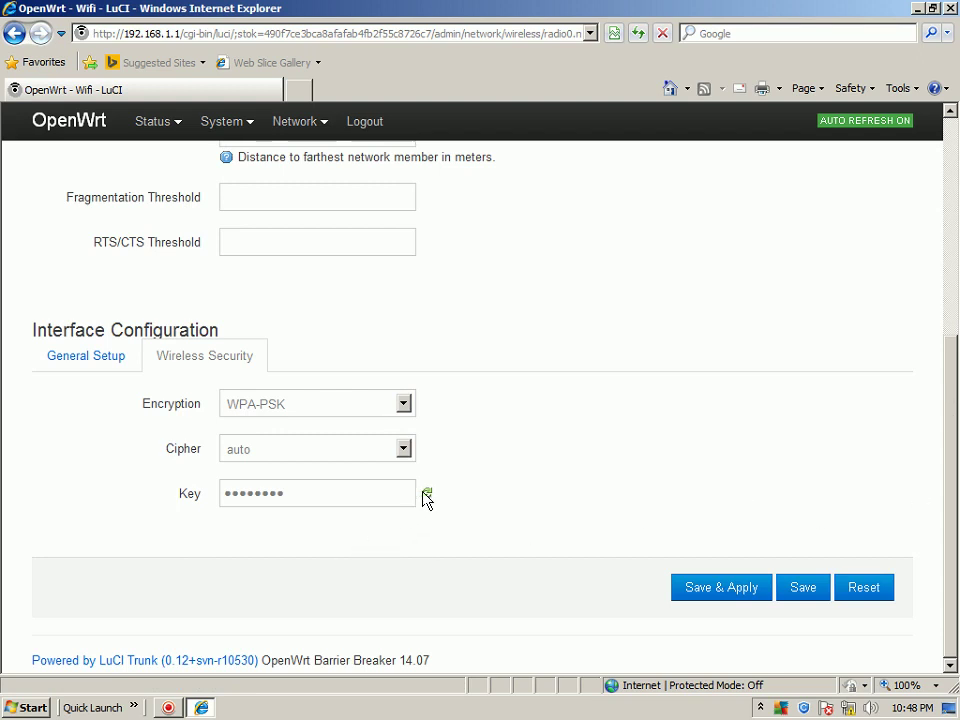
drag(281, 496, 168, 583)
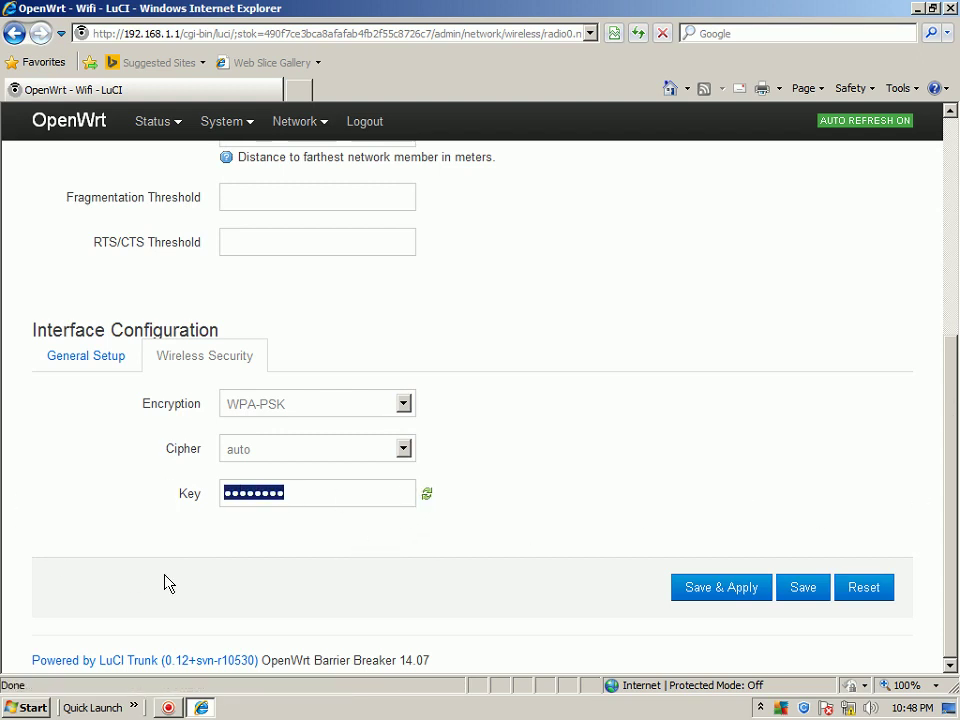
key(BackSpace)
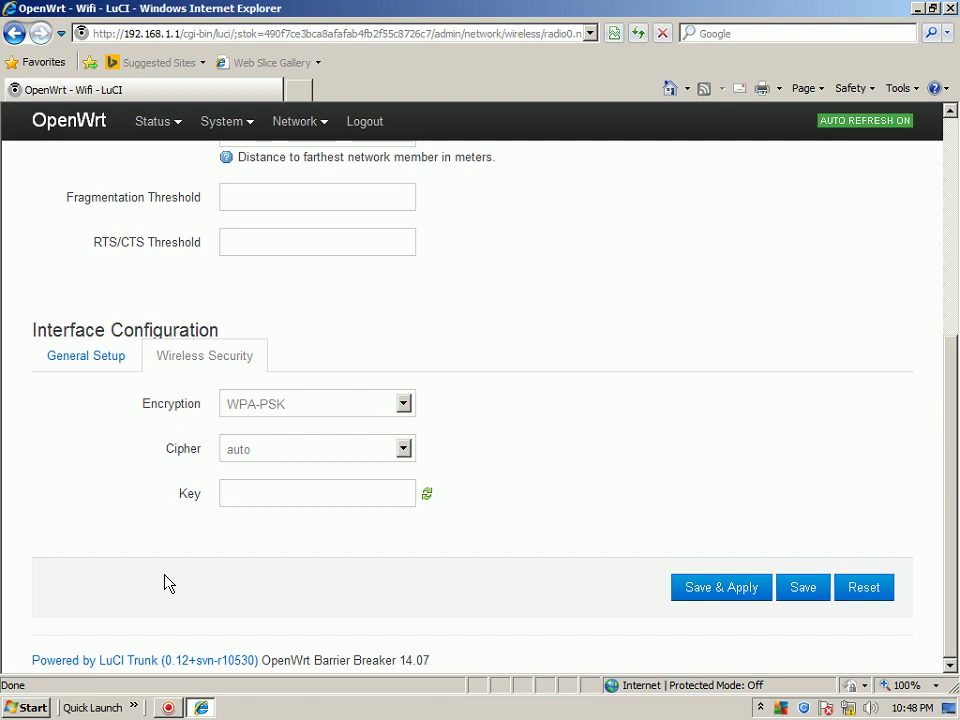
text(••••••••••)
click(724, 592)
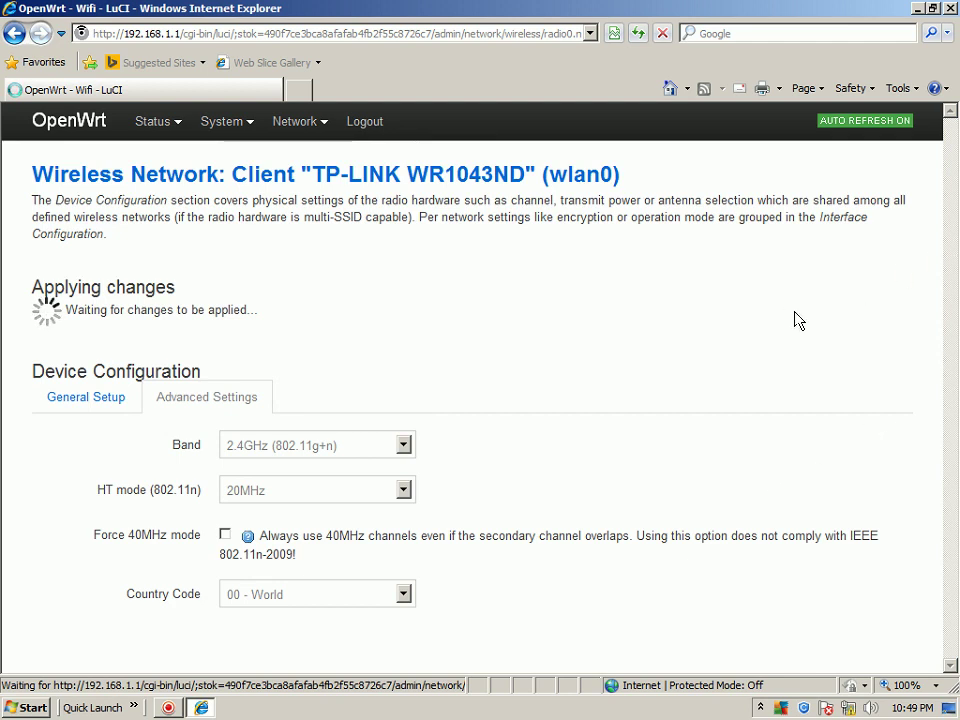
scroll(797, 320, down, 15)
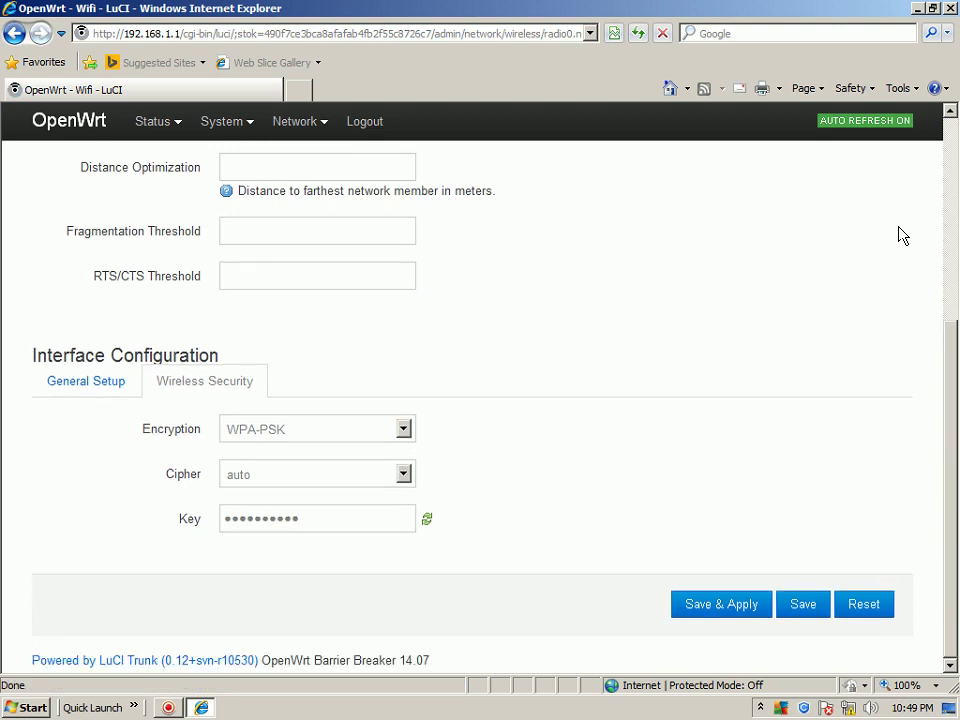
click(950, 8)
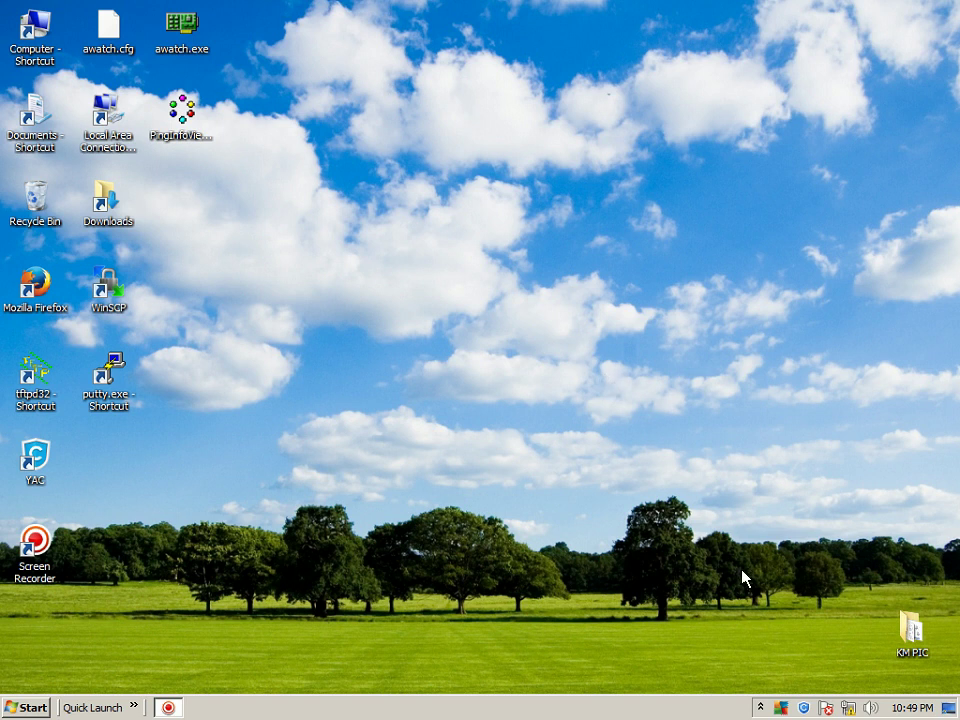
Check the tray status (Network 3, no Internet access), then launch Firefox from the desktop
click(848, 708)
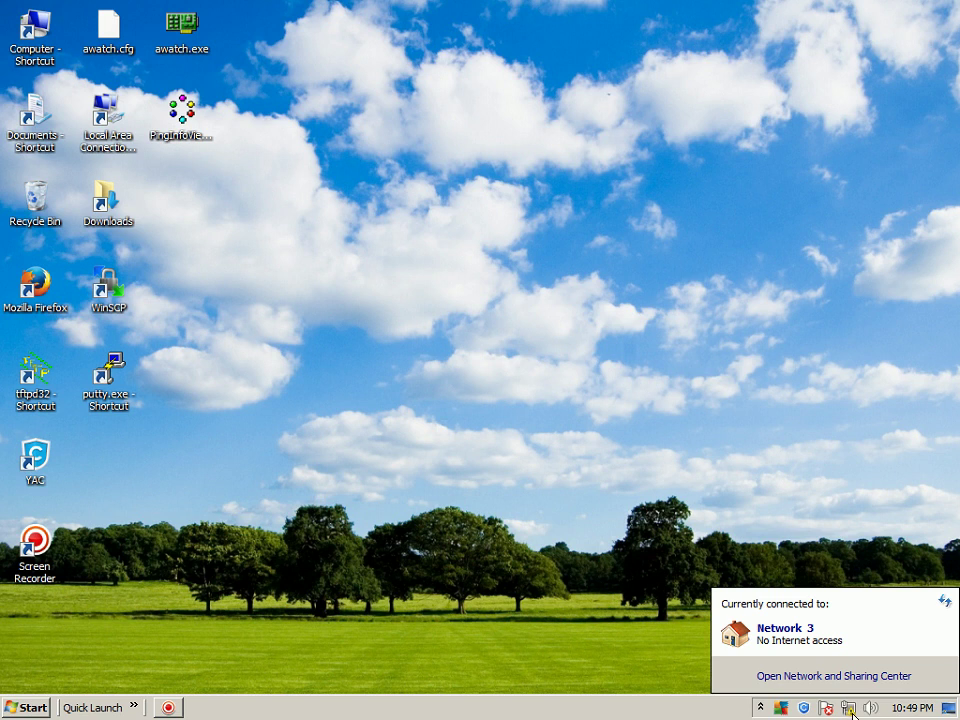
click(537, 580)
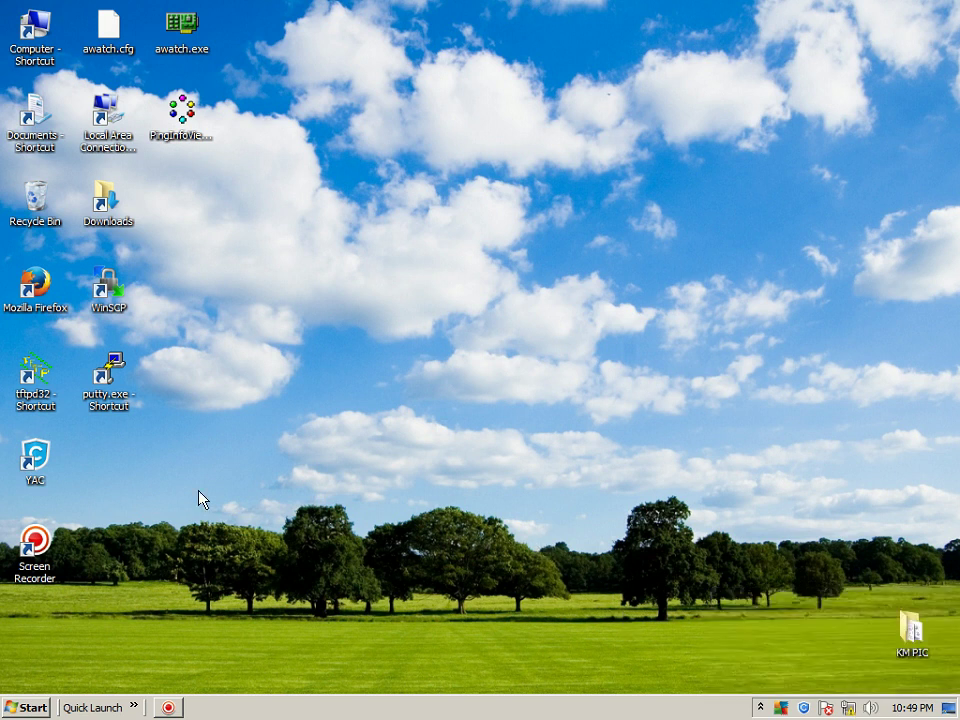
double_click(50, 305)
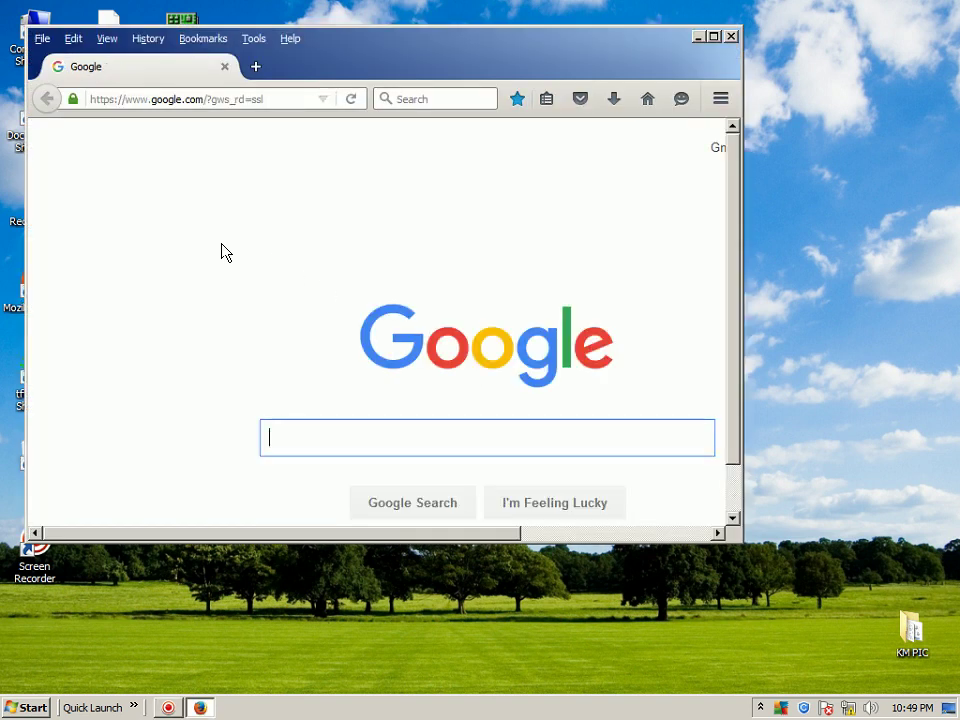
Load openwrt.org via the OpenWrt bookmark, close Firefox, and recheck the tray network status
click(200, 40)
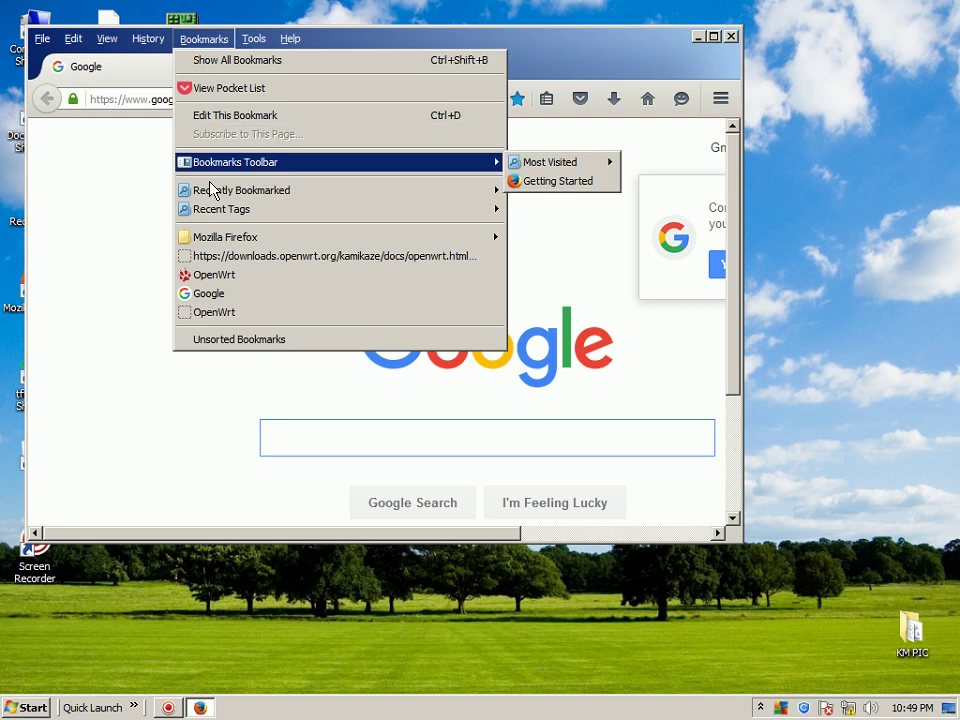
click(215, 313)
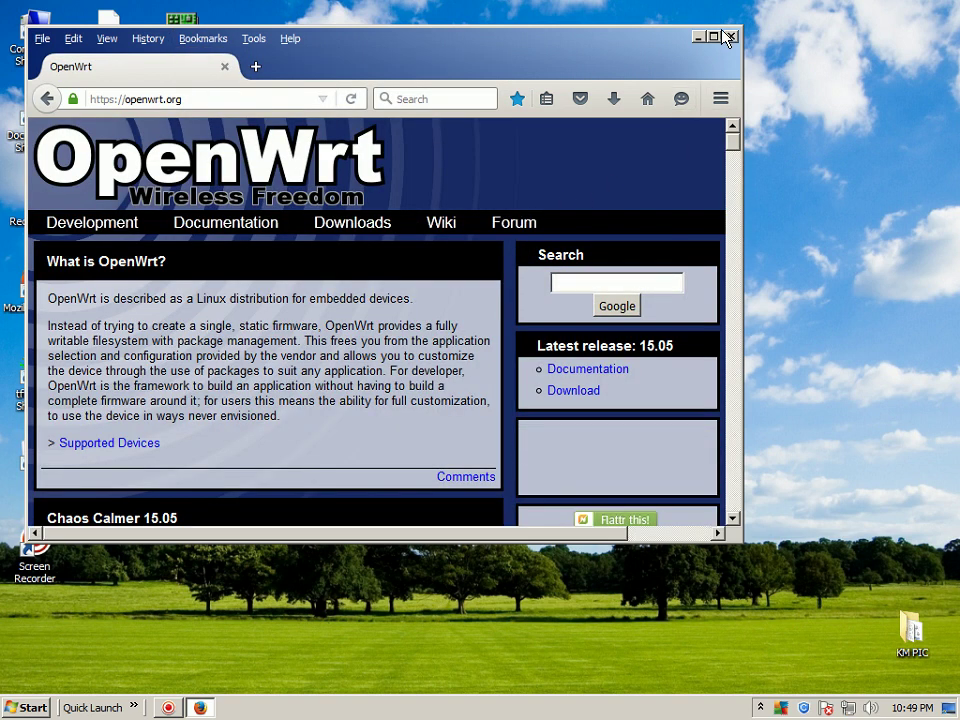
click(732, 37)
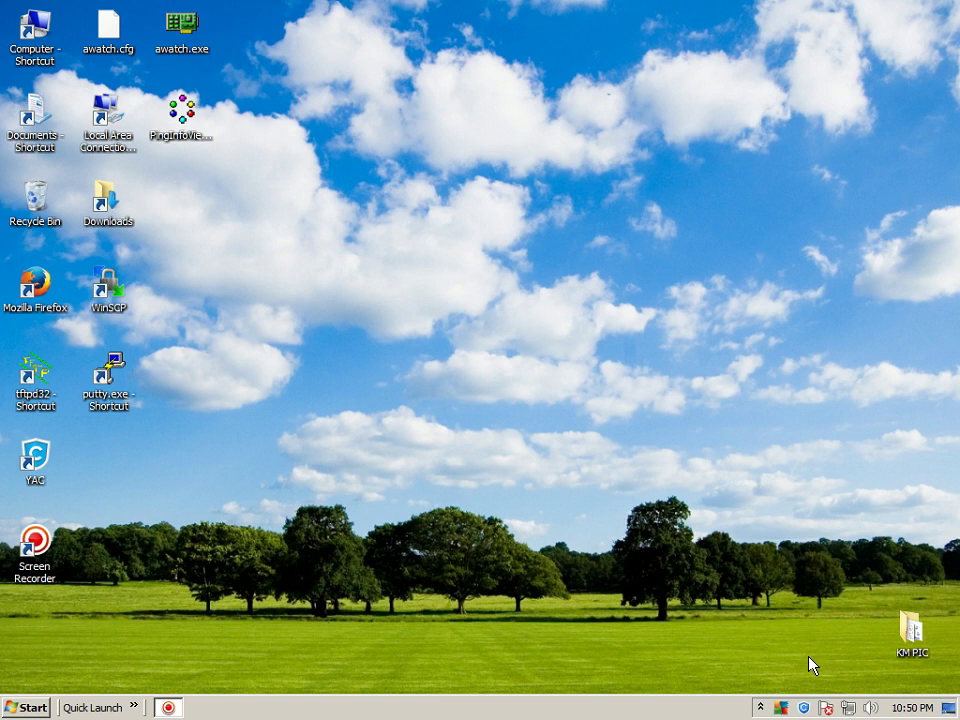
click(849, 709)
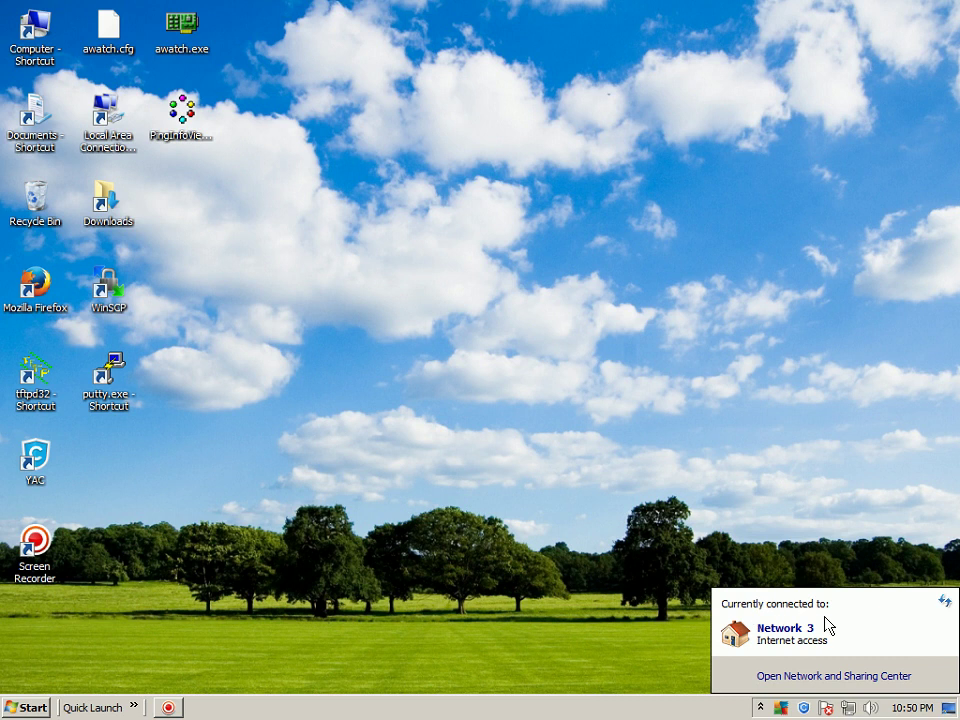
click(656, 670)
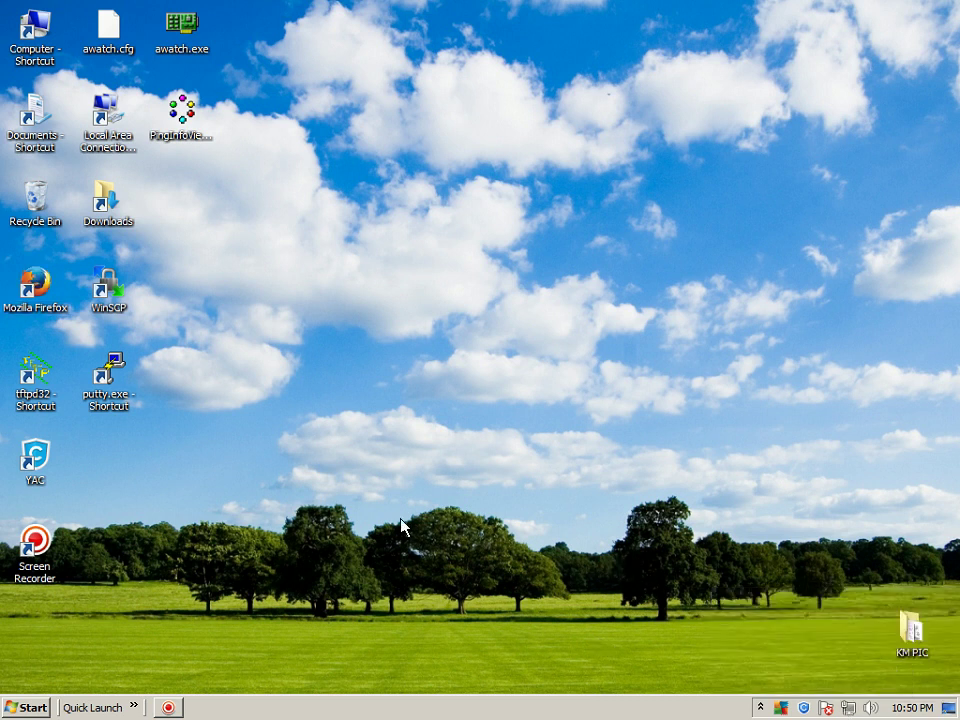
click(29, 289)
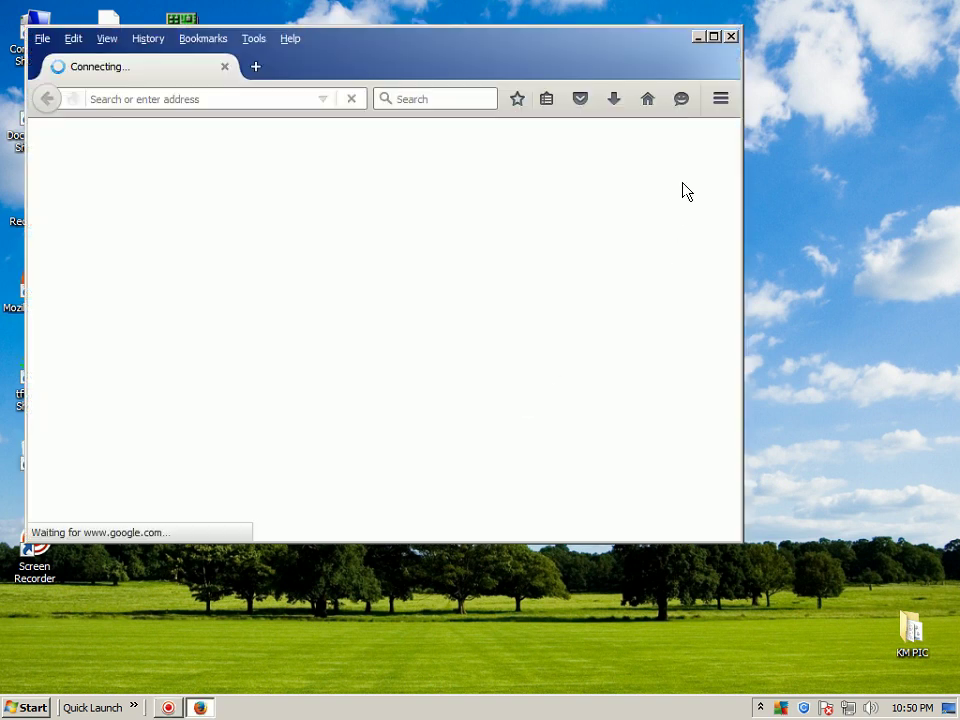
Maximize Firefox, load the OpenWrt bookmark, and scroll down to the Barrier Breaker 14.07 notes
click(713, 36)
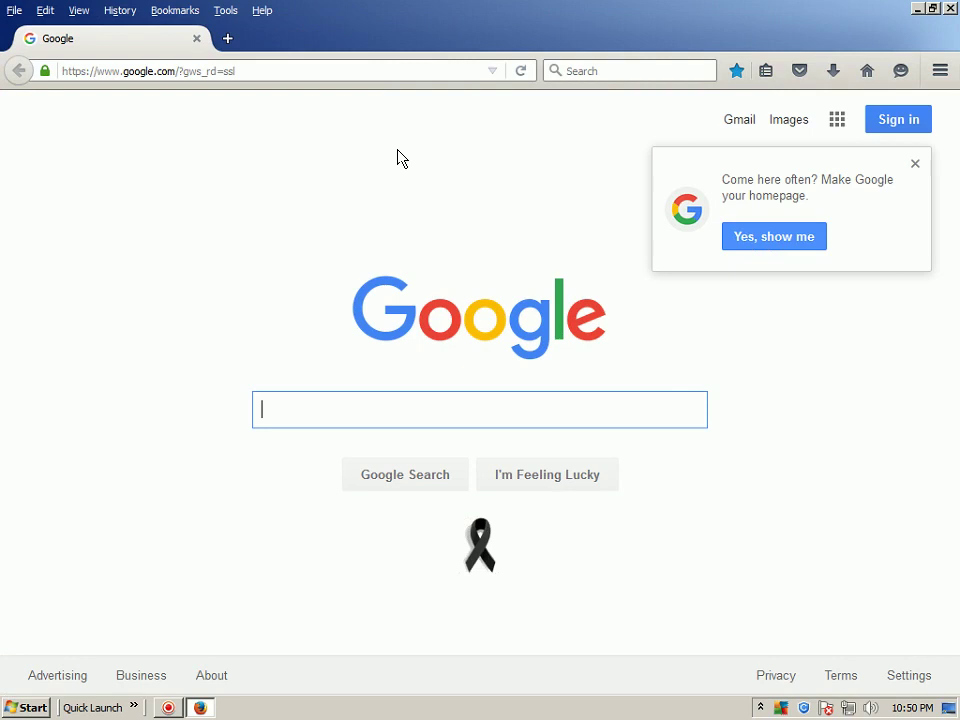
click(167, 12)
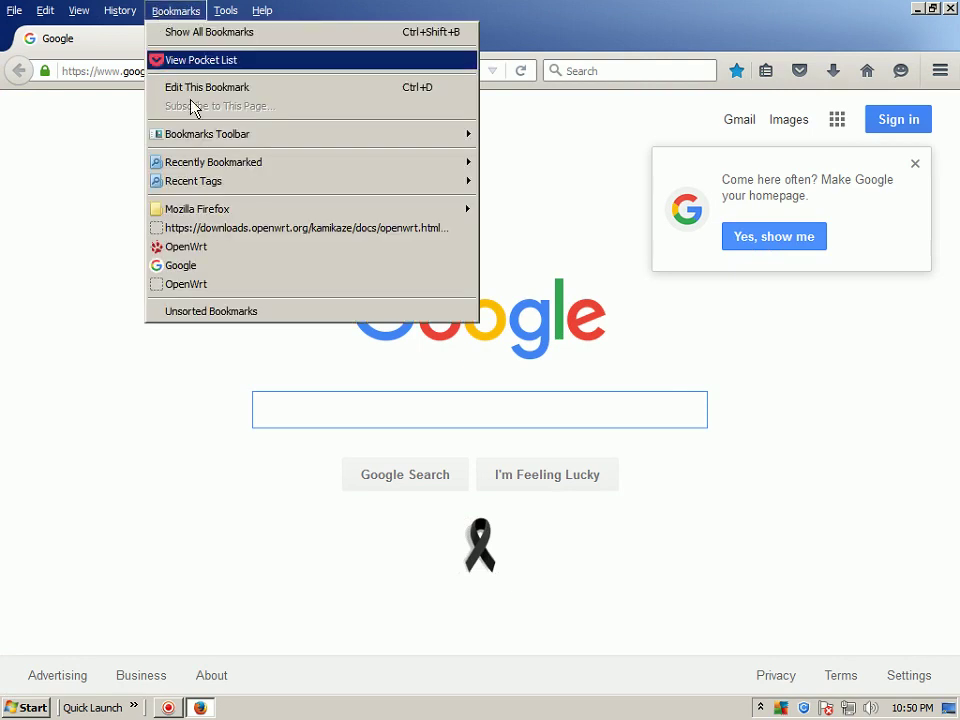
click(203, 288)
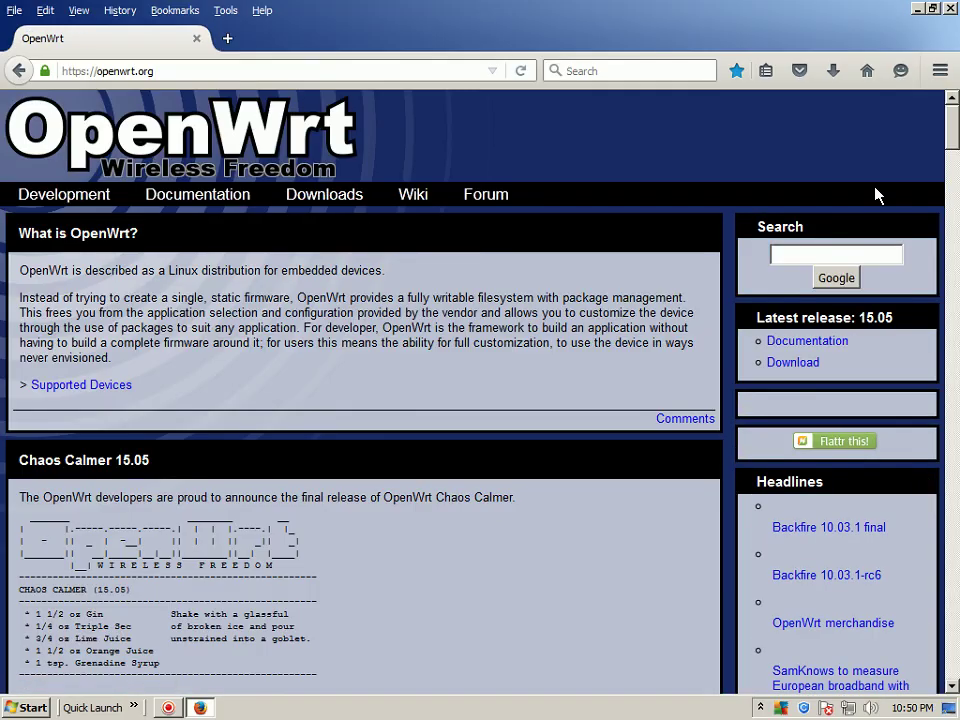
drag(952, 122, 185, 477)
Close Firefox and load the saved OpenWrt favorite in Internet Explorer
key(alt+F4)
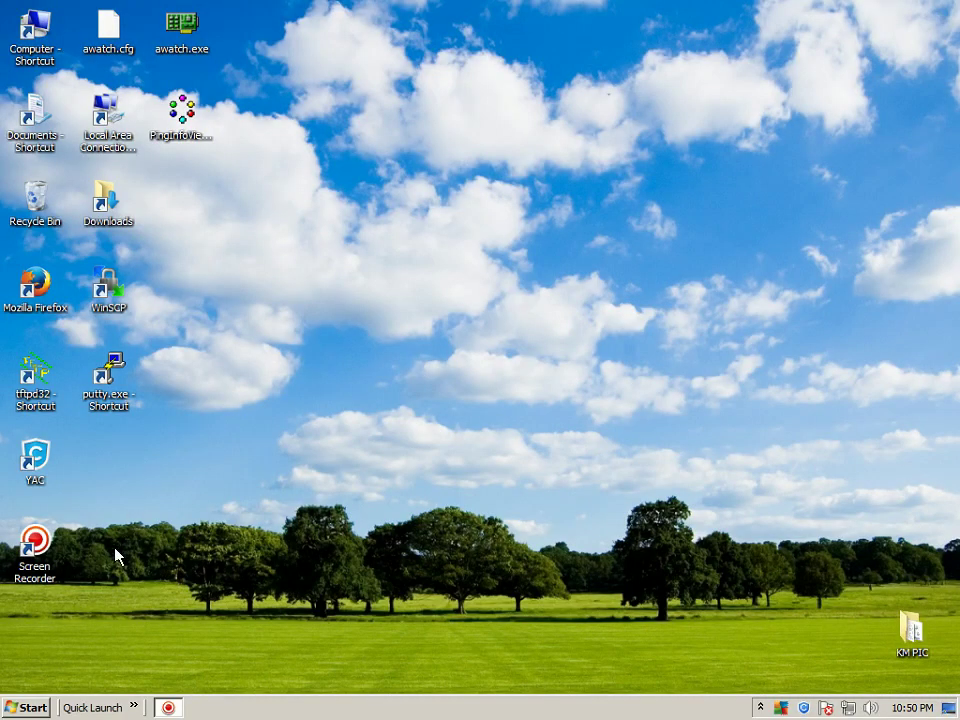
click(134, 707)
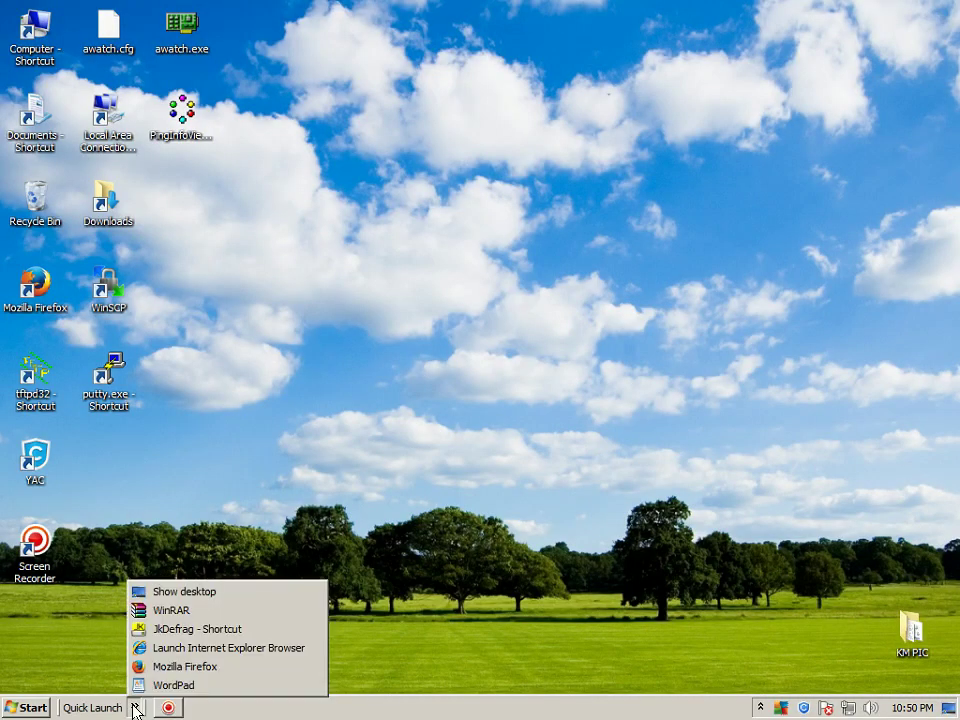
click(156, 648)
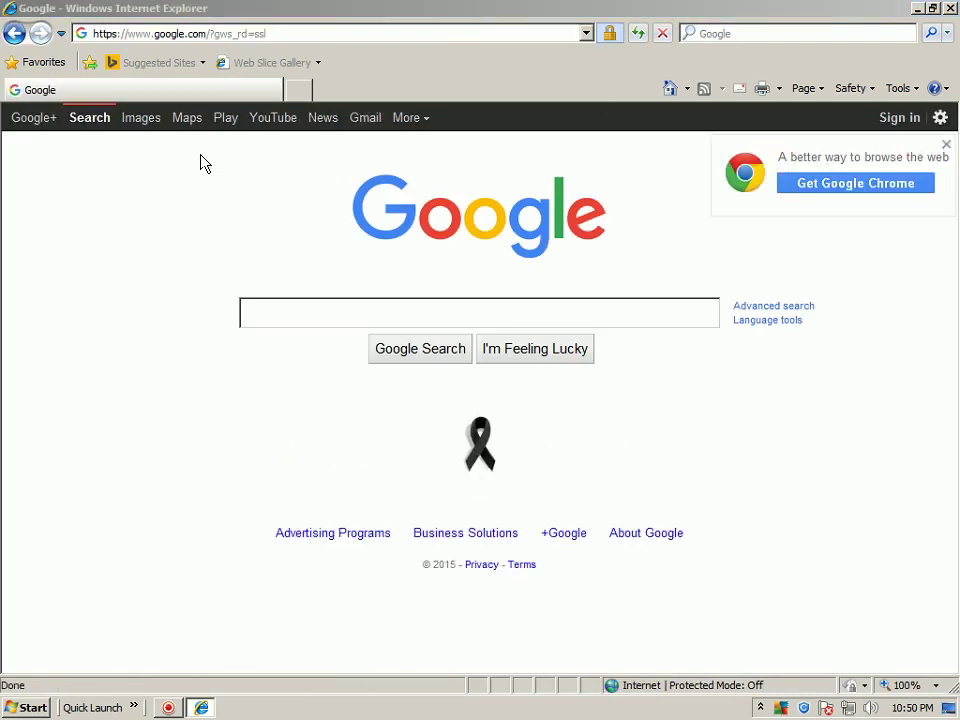
click(40, 62)
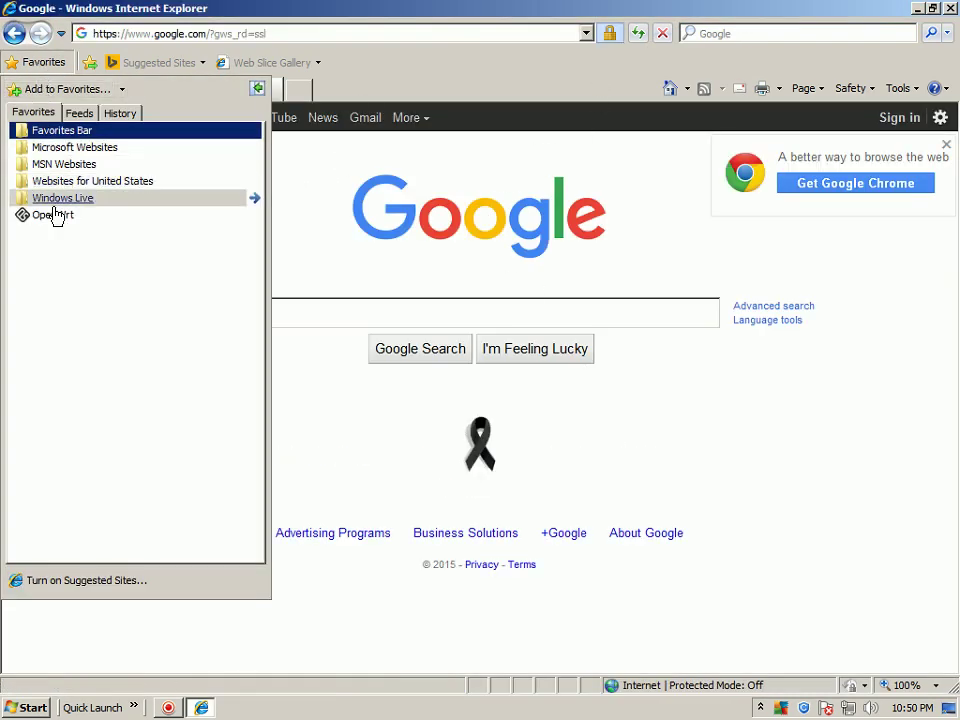
click(52, 214)
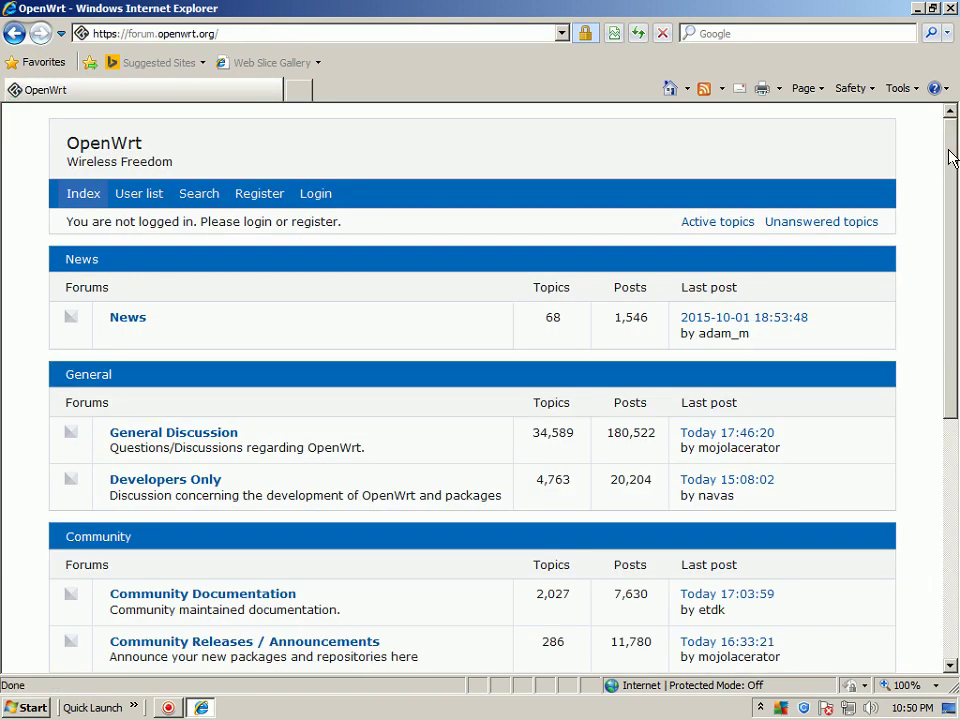
Open the OpenWrt General Discussion forum, then close the Internet Explorer window
drag(949, 154, 955, 255)
scroll(955, 255, up, 3)
scroll(405, 253, down, 1)
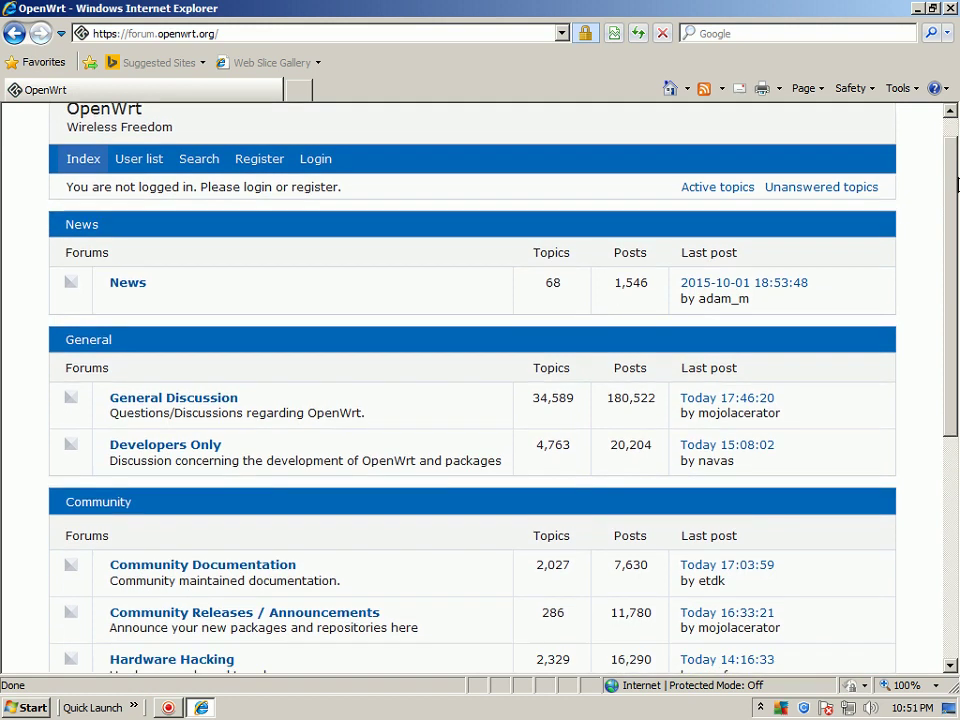
click(184, 358)
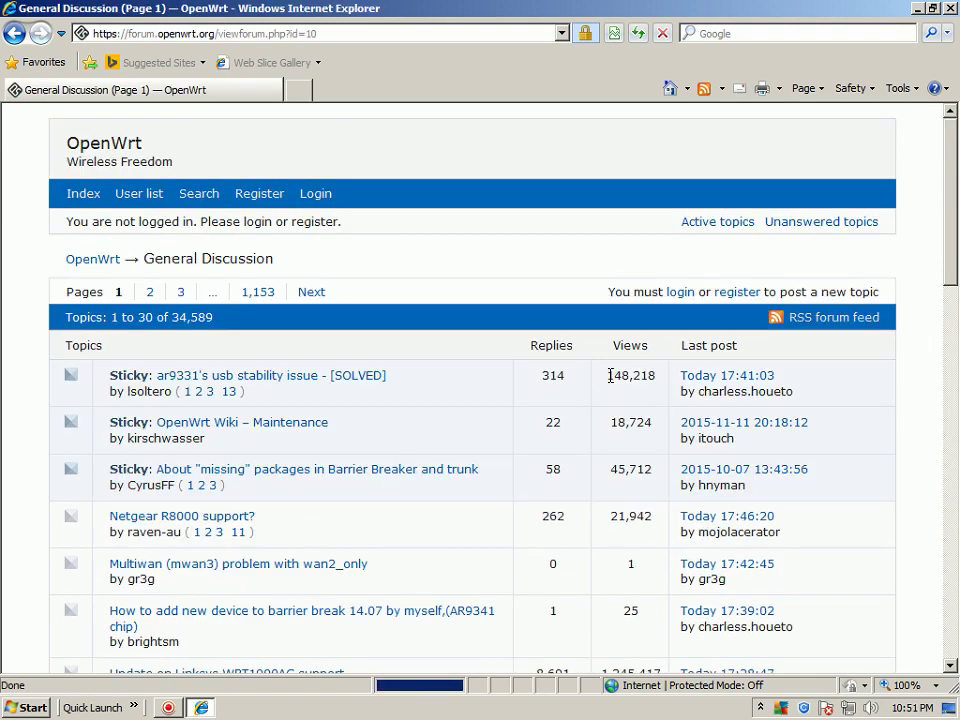
mouse_move(945, 150)
mouse_down()
mouse_move(955, 195)
mouse_move(955, 423)
mouse_move(955, 140)
mouse_up()
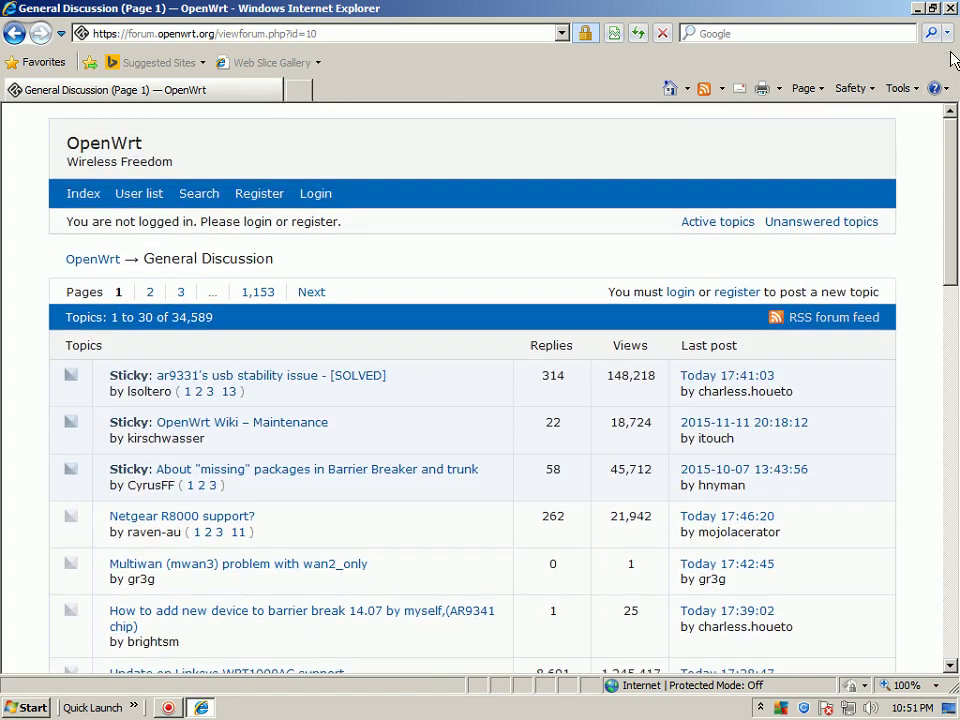
click(950, 9)
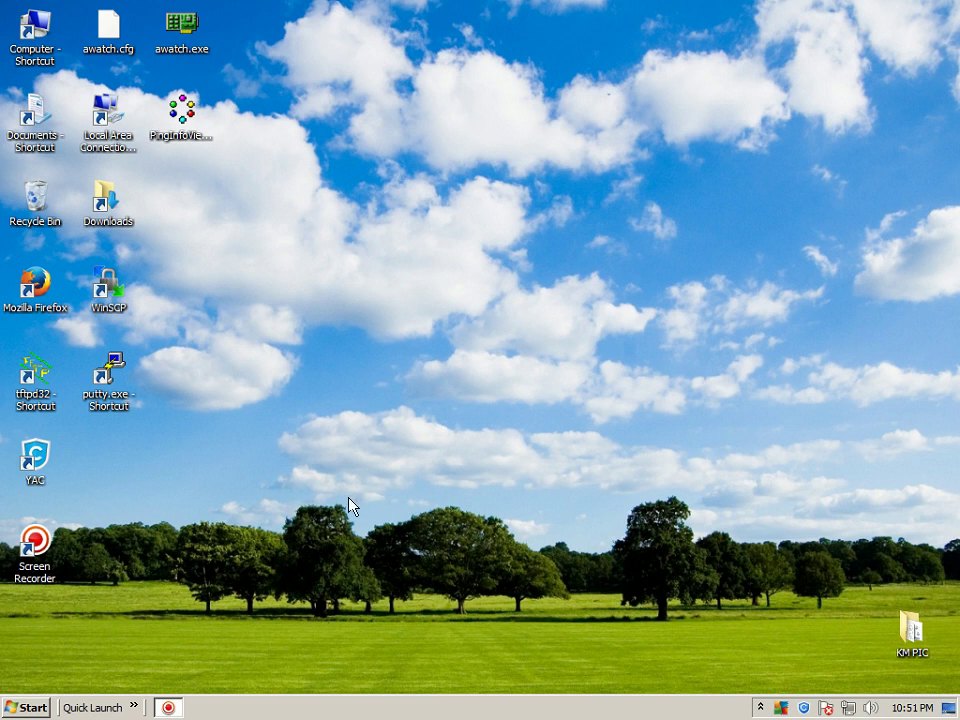
click(134, 707)
click(200, 648)
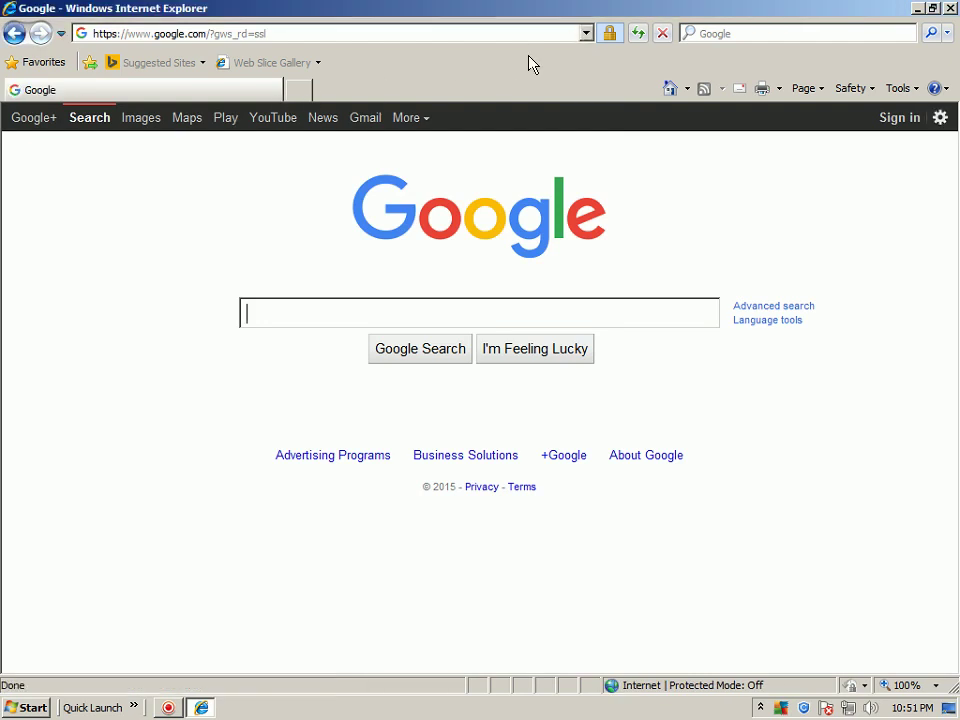
click(586, 34)
click(165, 55)
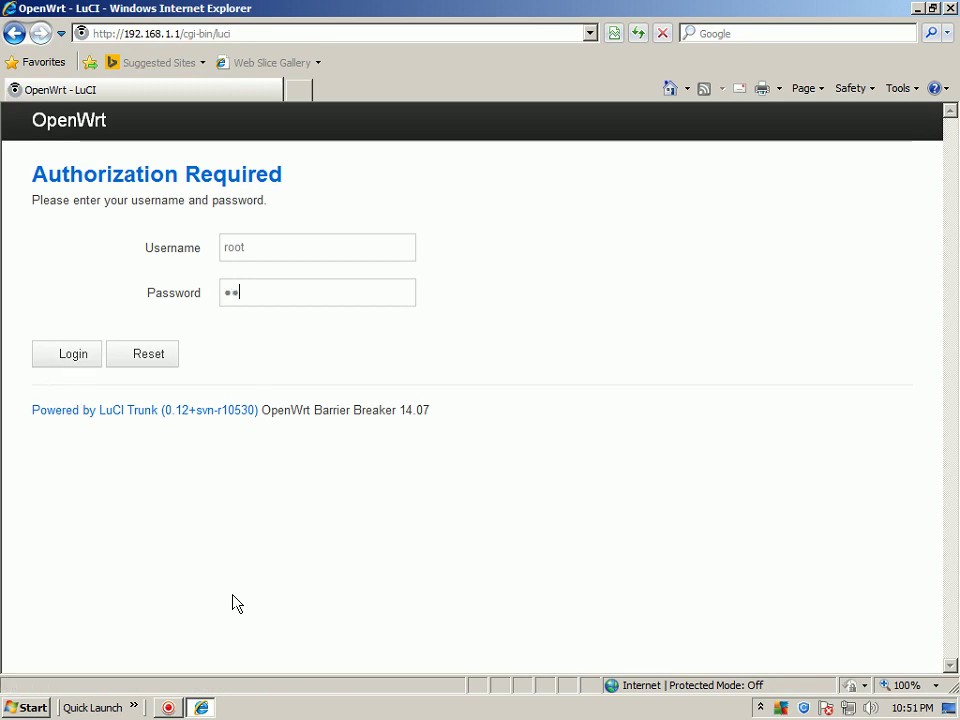
click(73, 357)
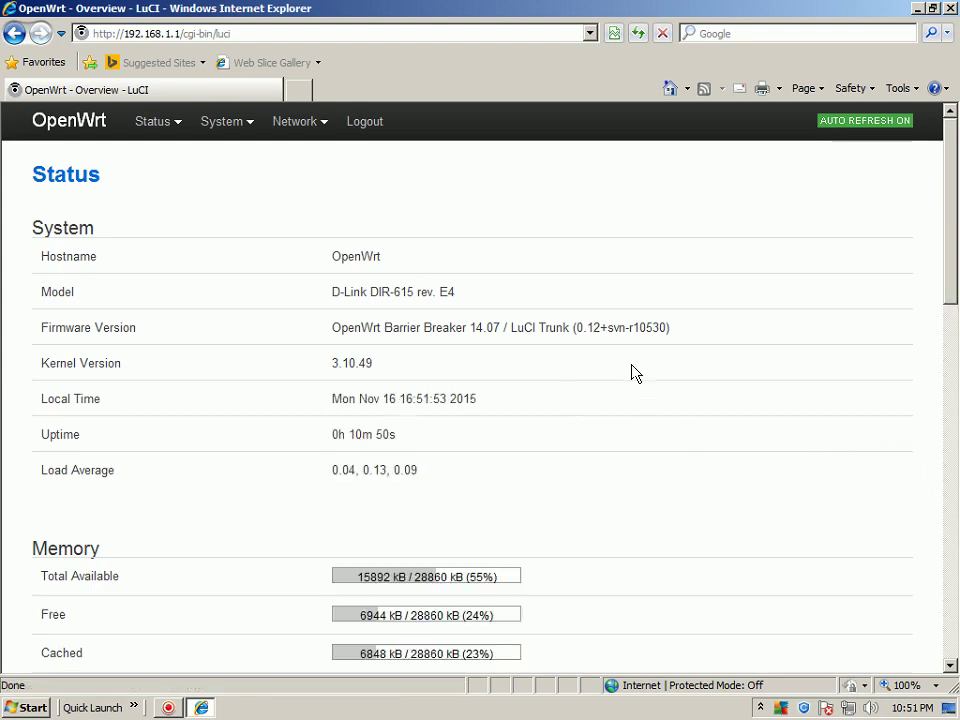
Open Network > Interfaces and inspect the WWAN interface's Advanced and Physical Settings tabs
mouse_move(297, 125)
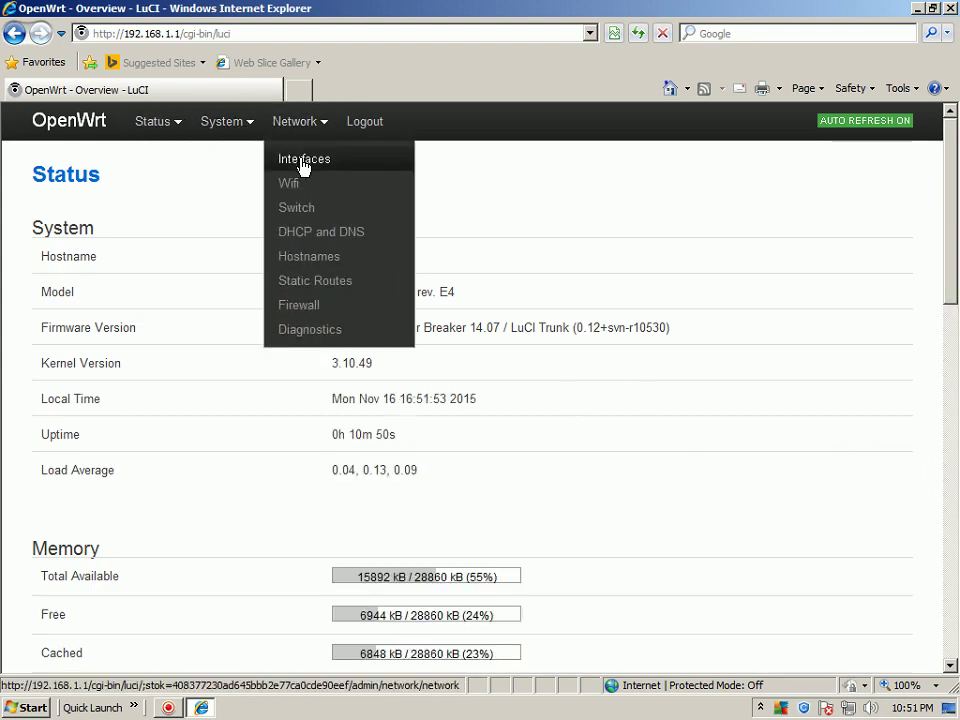
click(304, 161)
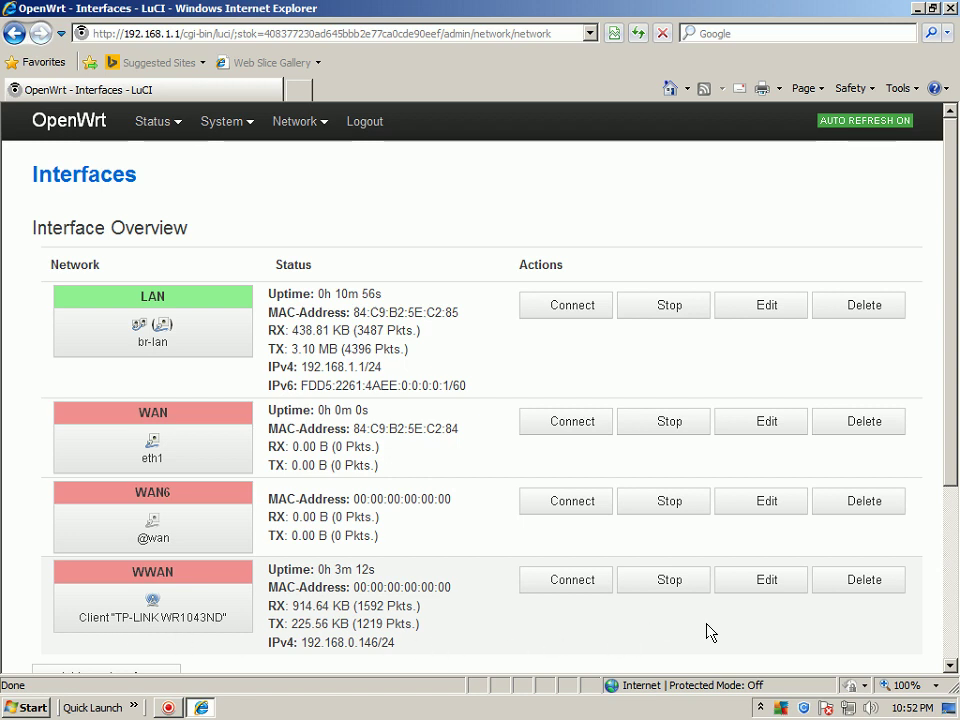
click(760, 588)
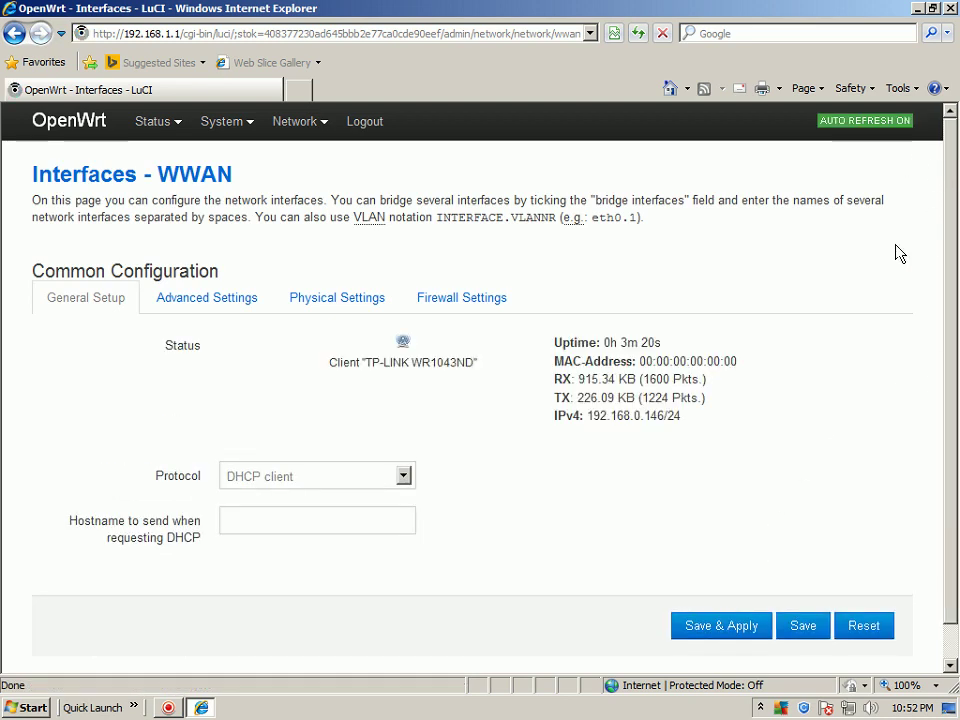
click(218, 298)
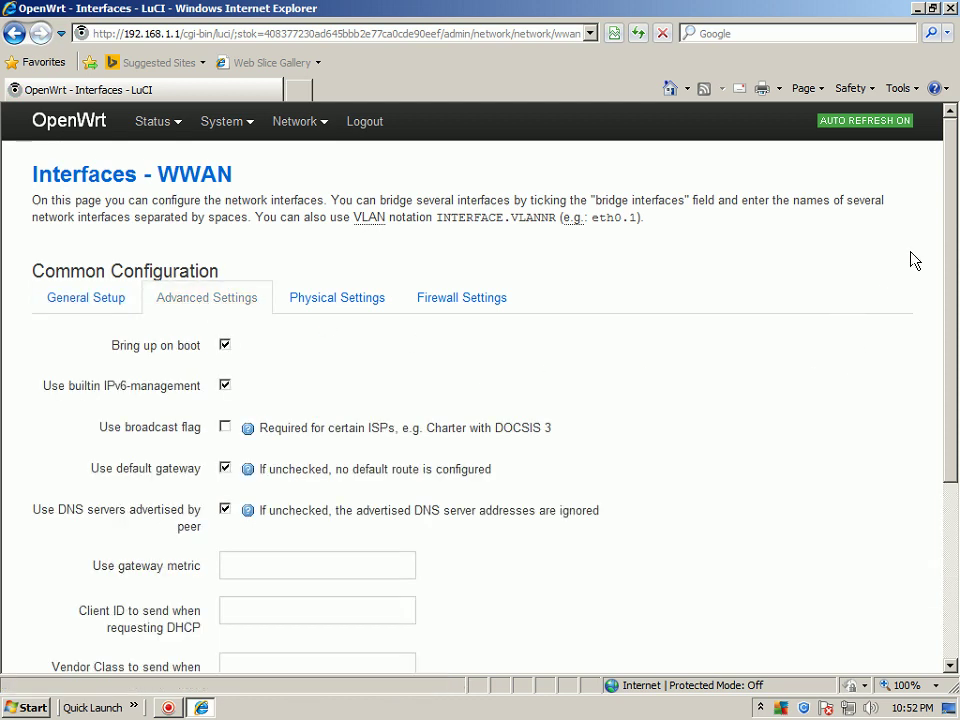
scroll(953, 228, down, 3)
scroll(953, 228, up, 3)
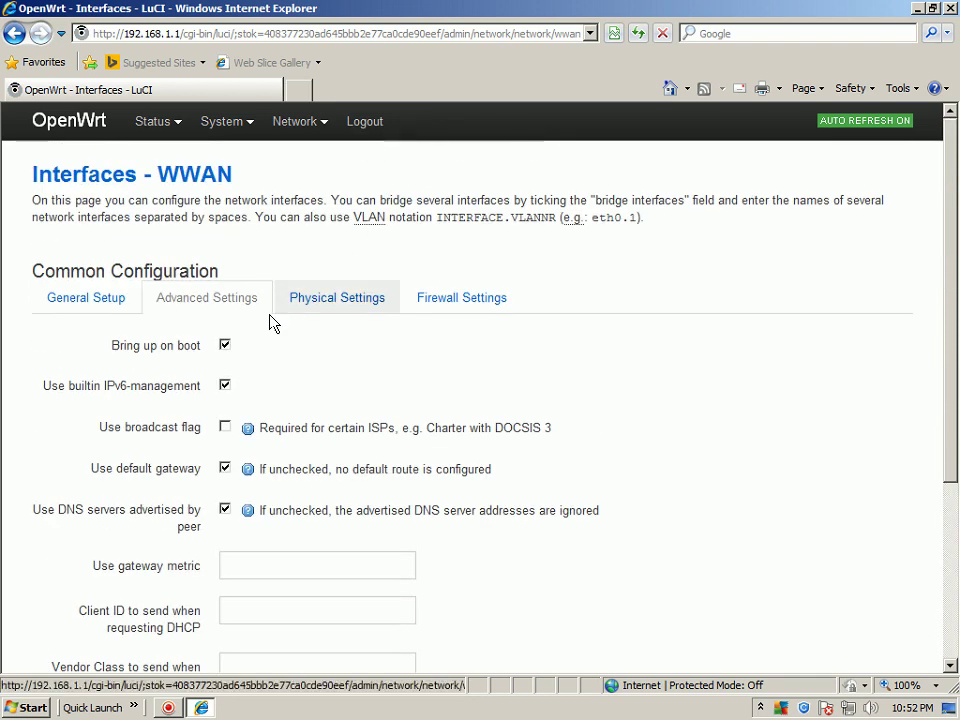
click(320, 302)
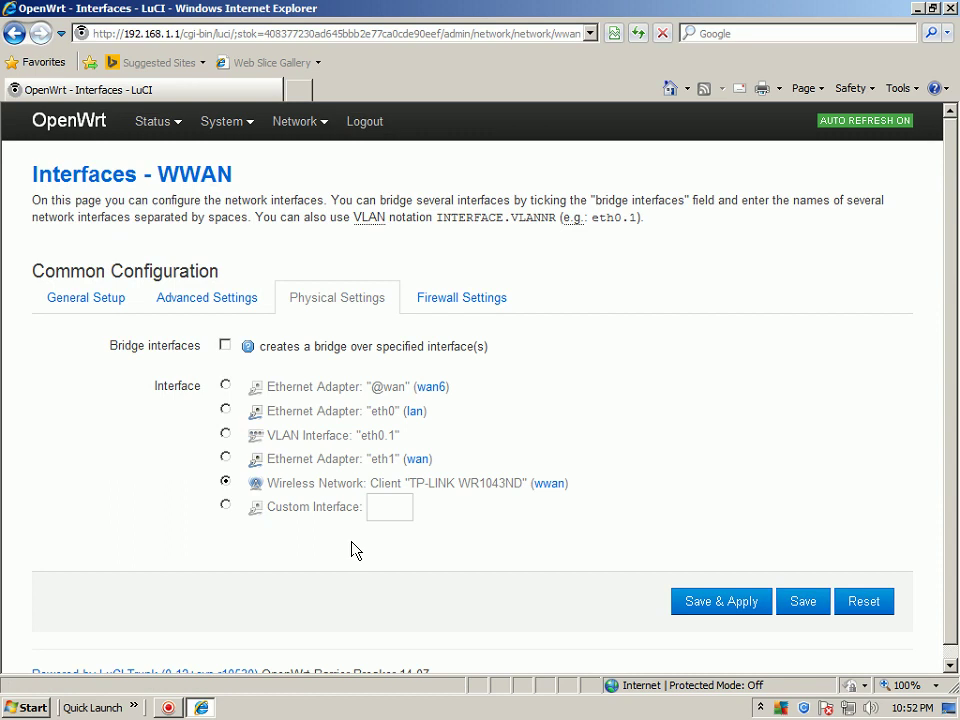
scroll(945, 220, down, 1)
scroll(945, 220, up, 1)
Return to the Interfaces overview showing WWAN at 192.168.0.146/24, then close Internet Explorer
click(13, 35)
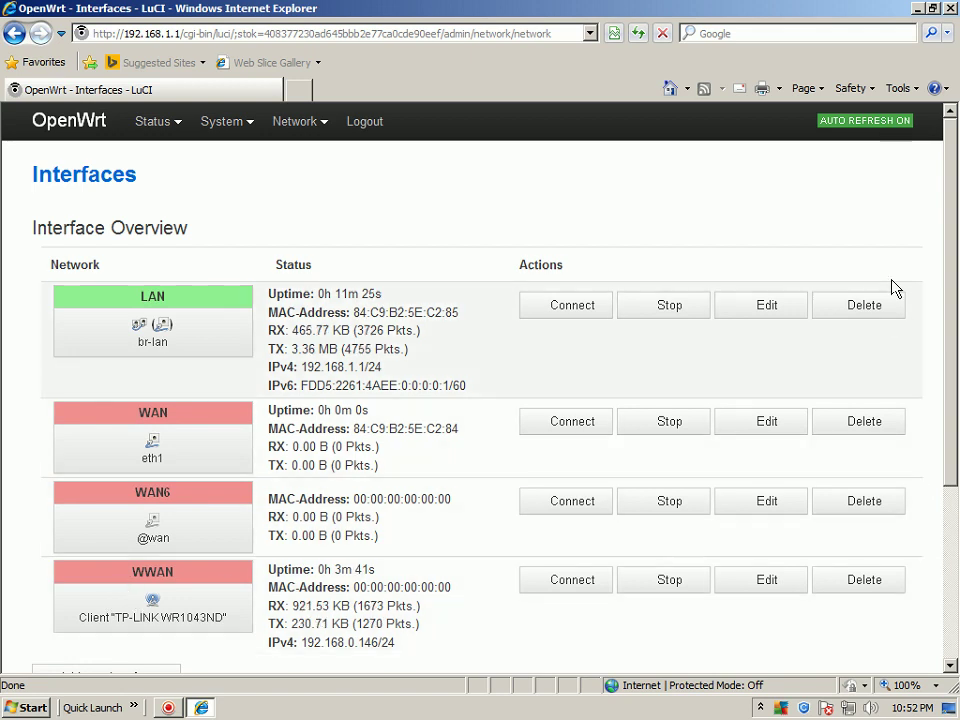
click(950, 9)
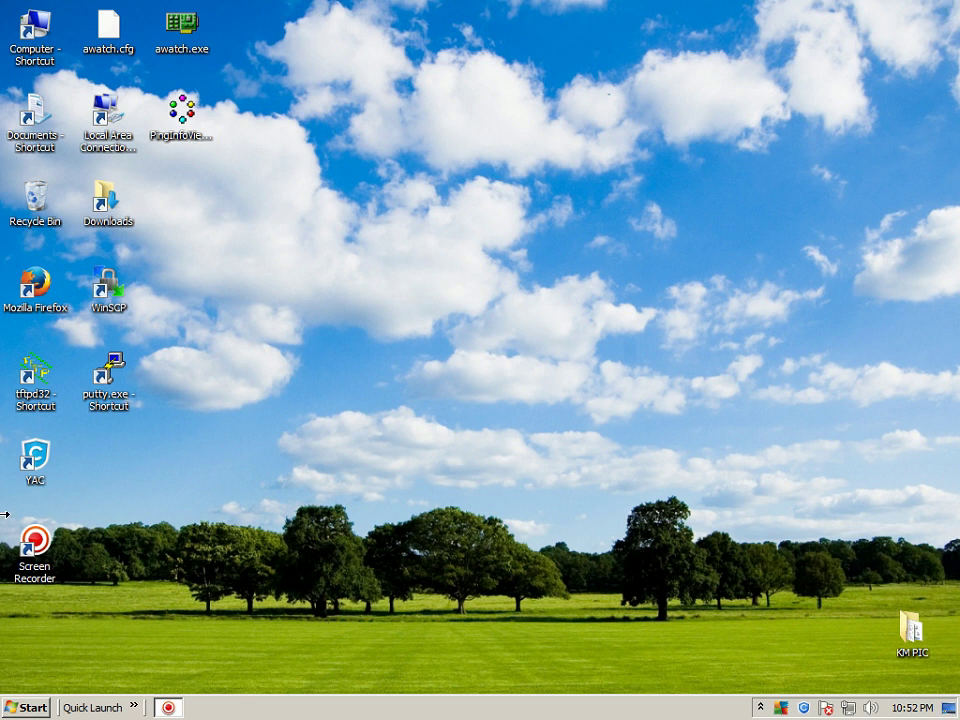
click(134, 707)
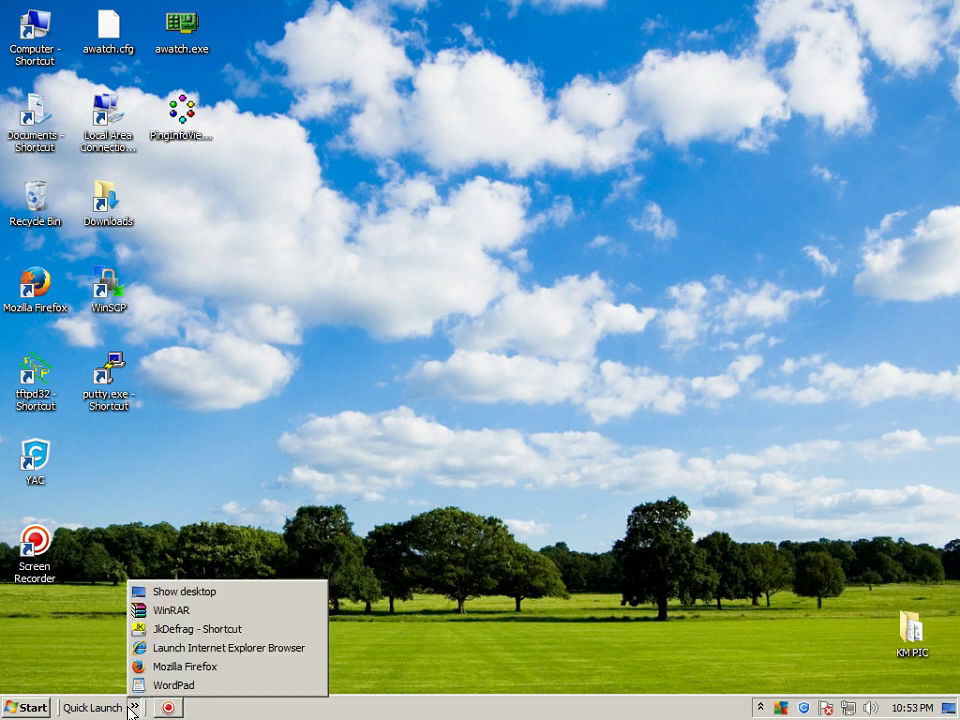
click(451, 404)
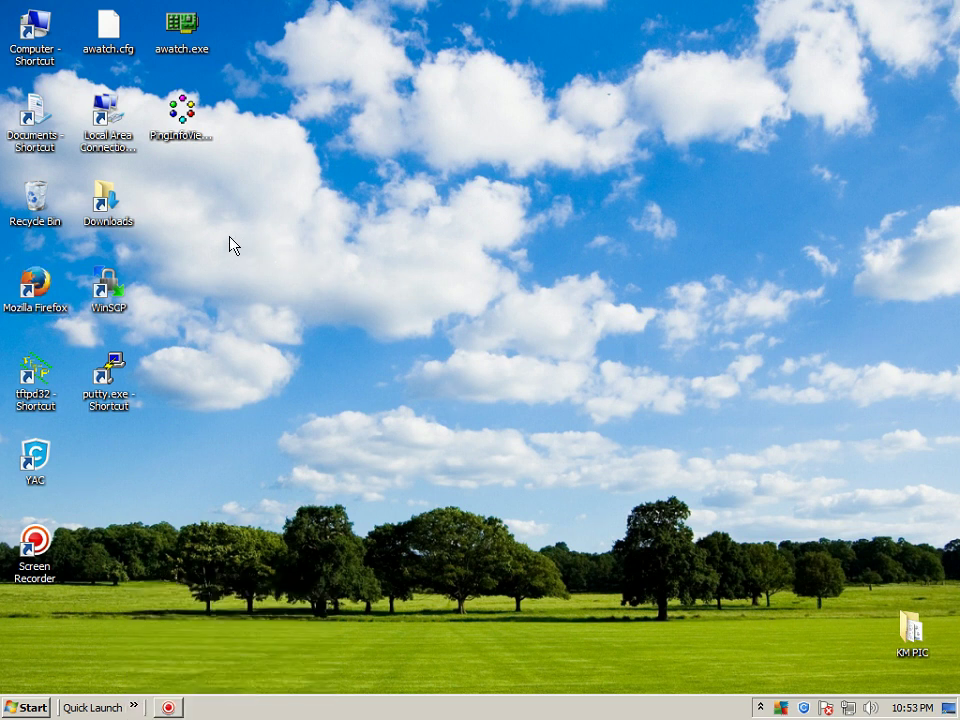
double_click(176, 30)
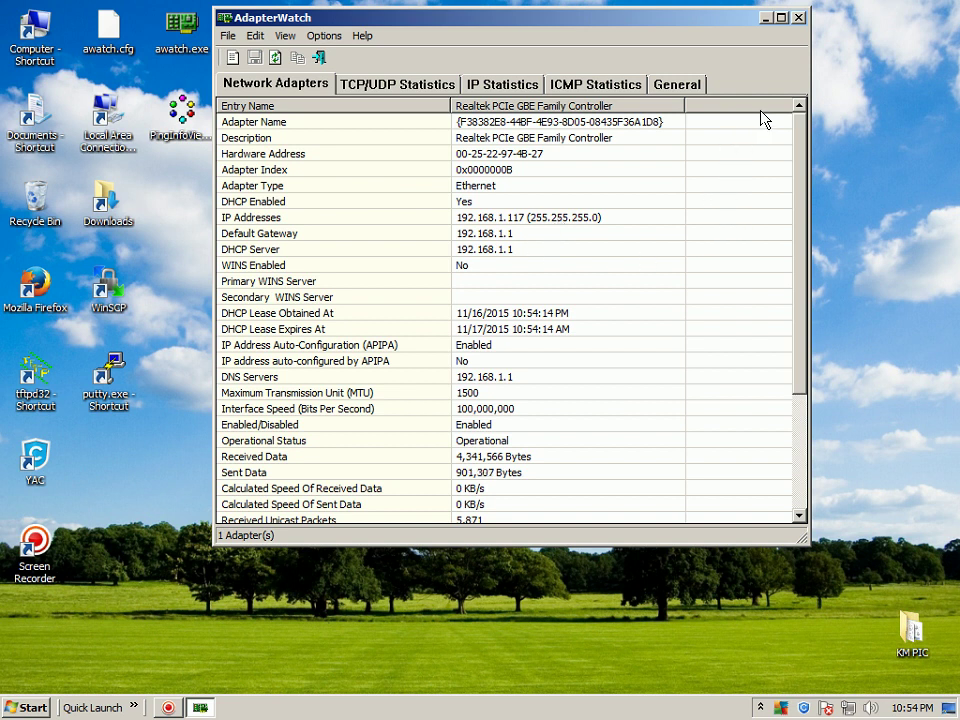
click(799, 17)
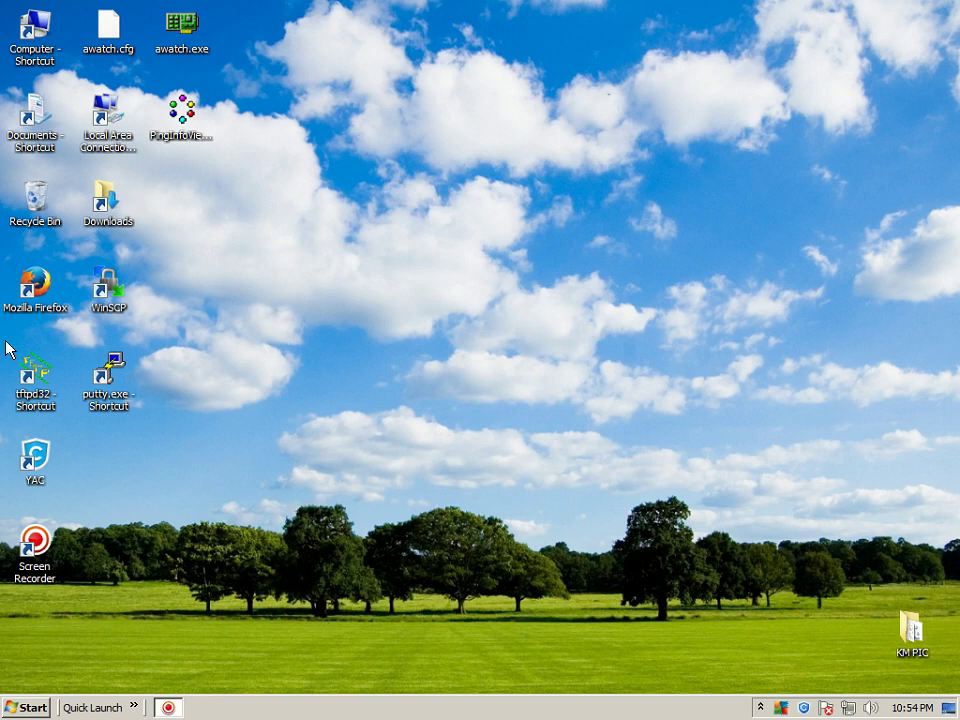
Launch Firefox, load openwrt.org from the OpenWrt bookmark, scroll through it, and close Firefox
click(35, 285)
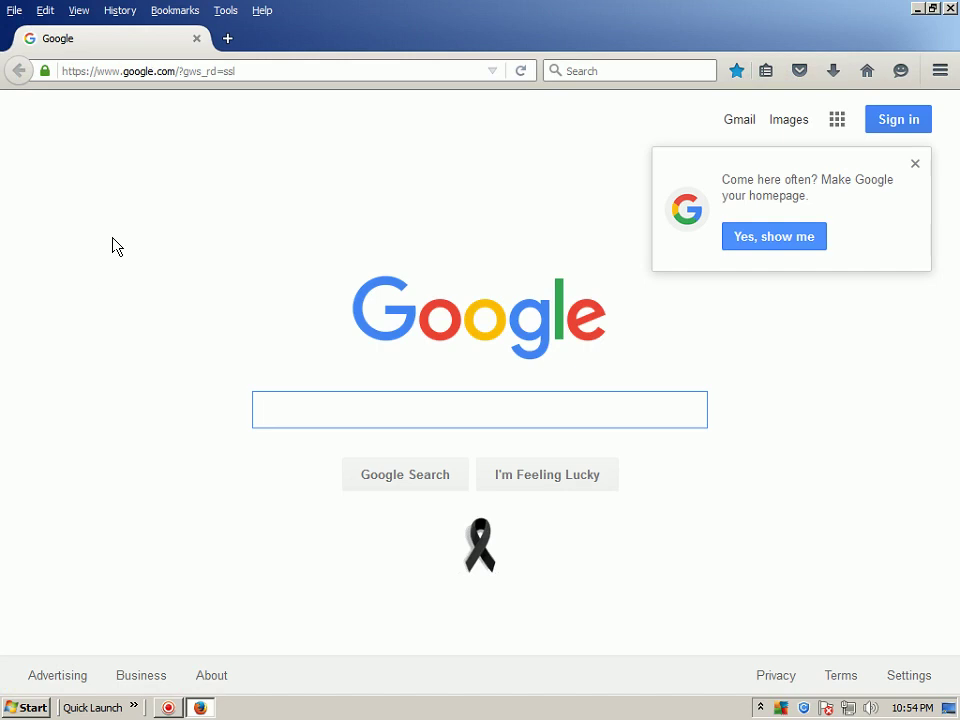
click(167, 13)
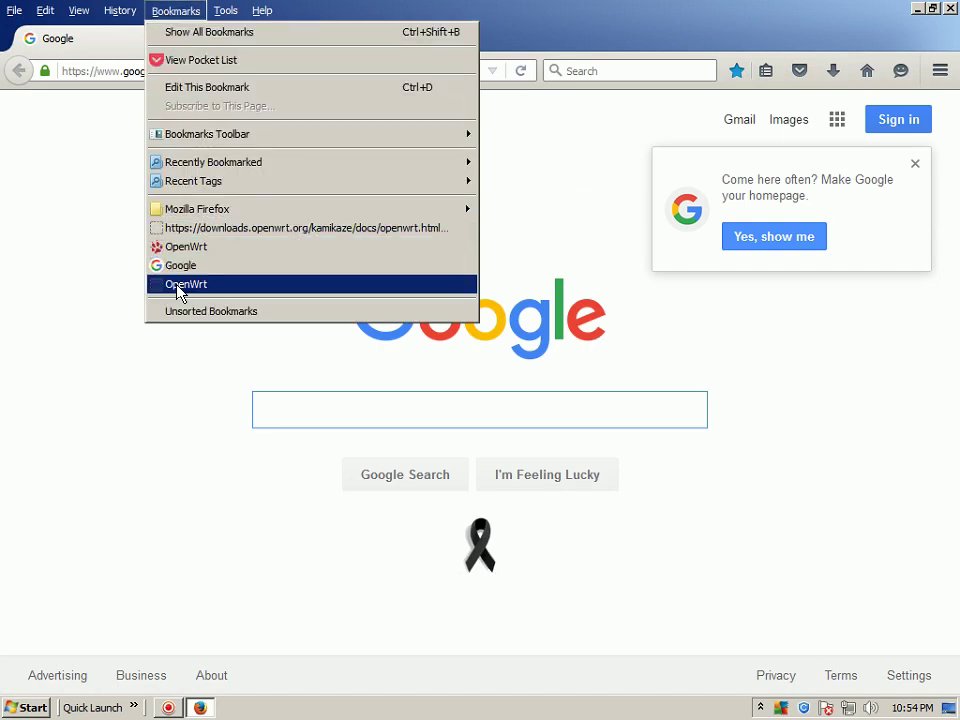
click(177, 286)
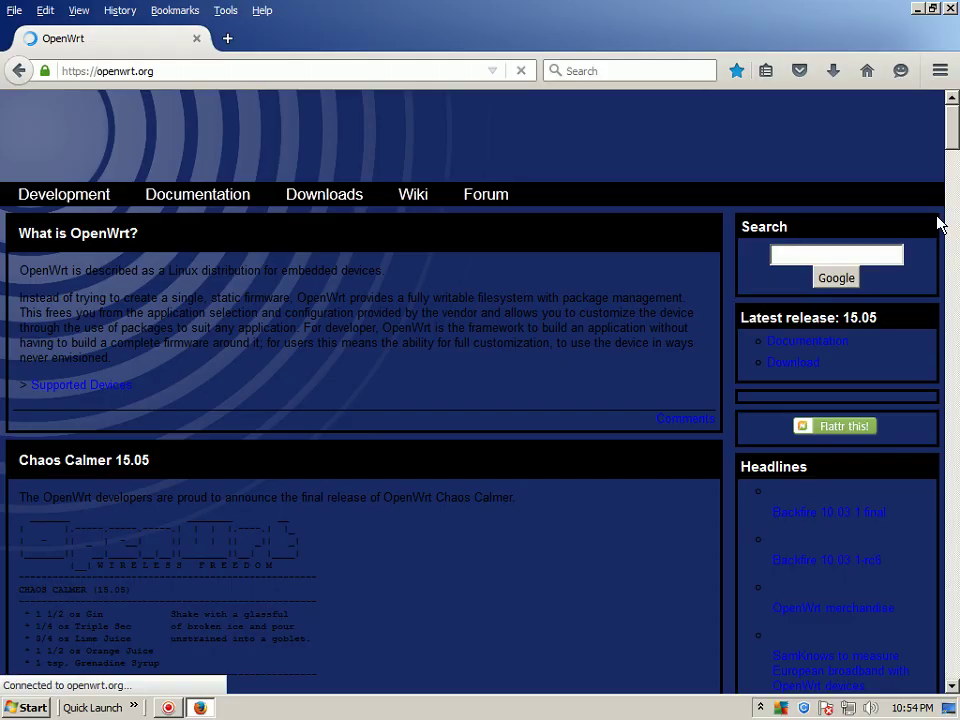
scroll(953, 185, down, 15)
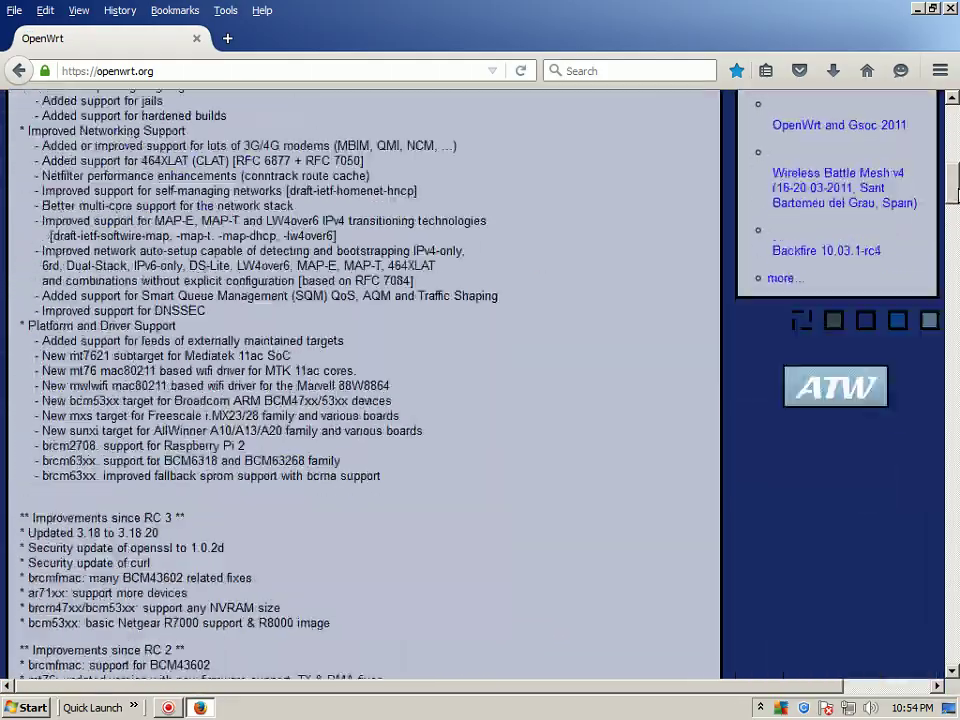
drag(954, 190, 945, 110)
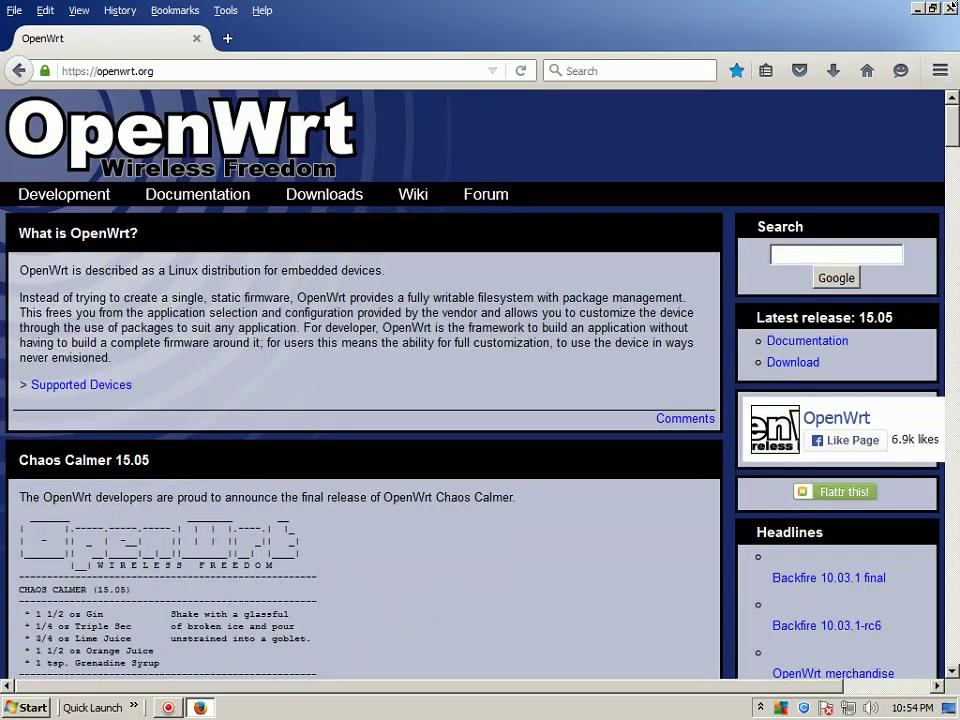
click(951, 9)
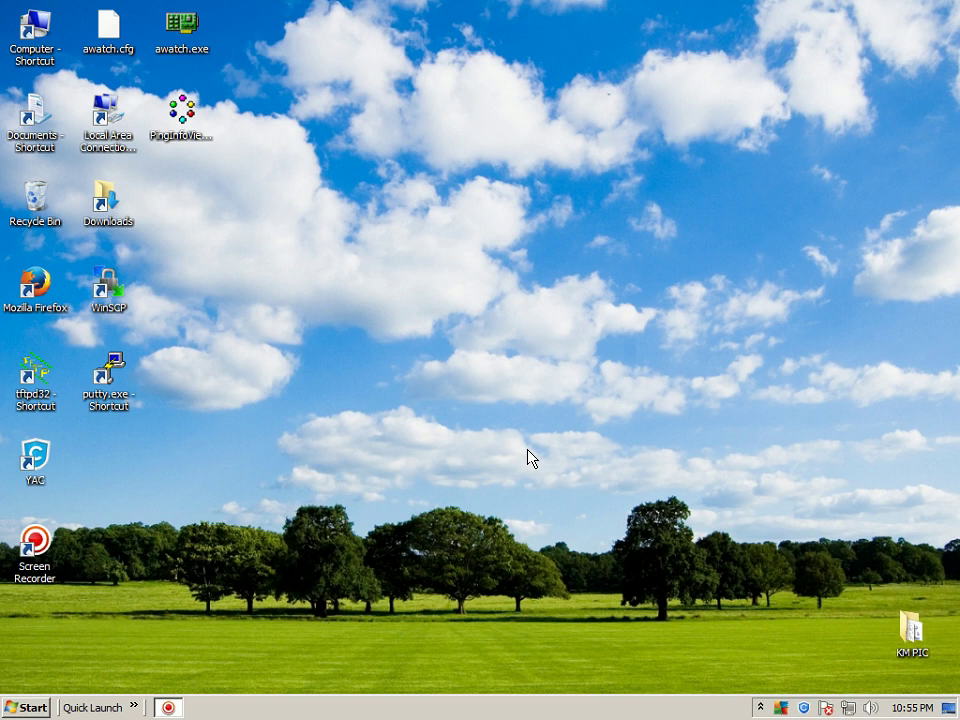
Reveal the hidden icons in the Windows notification area
click(760, 706)
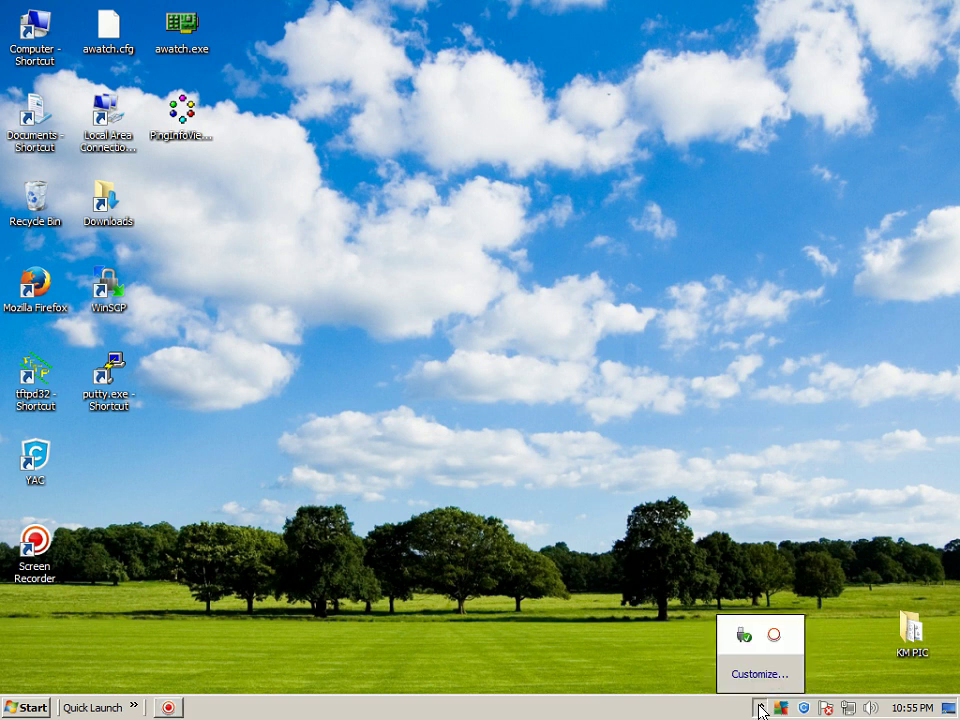